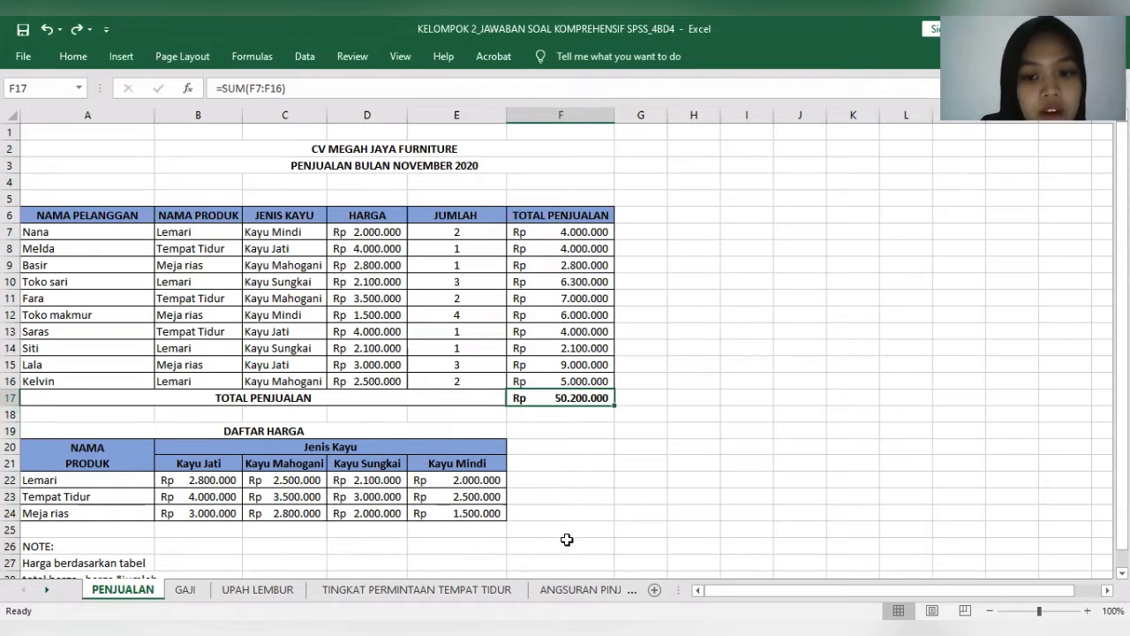
- Inspect the sales formulas for the first row's HARGA in D7 and TOTAL PENJUALAN in F7, plus the grand total in F17
{"action": "left_click", "coordinate": [391, 227]}
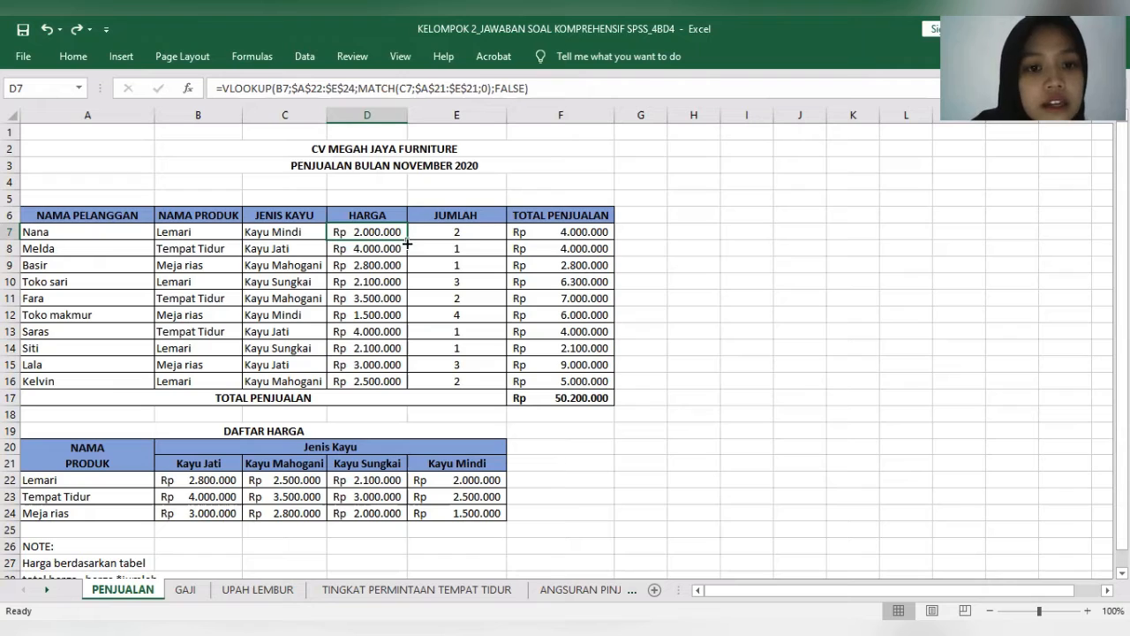
{"action": "left_click", "coordinate": [548, 233]}
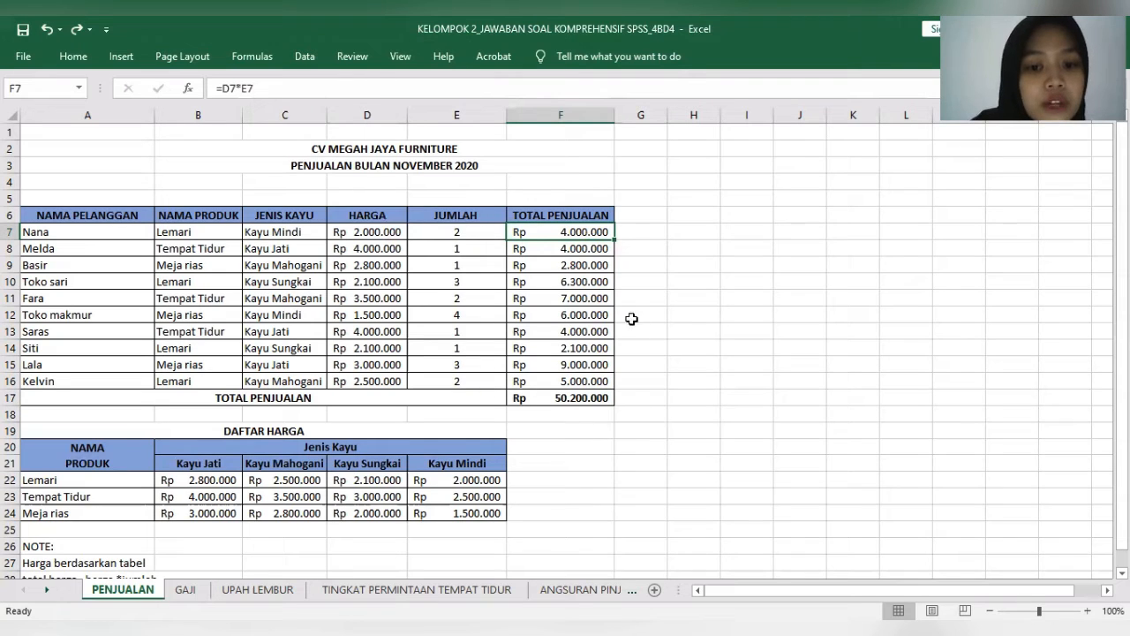
{"action": "left_click", "coordinate": [588, 395]}
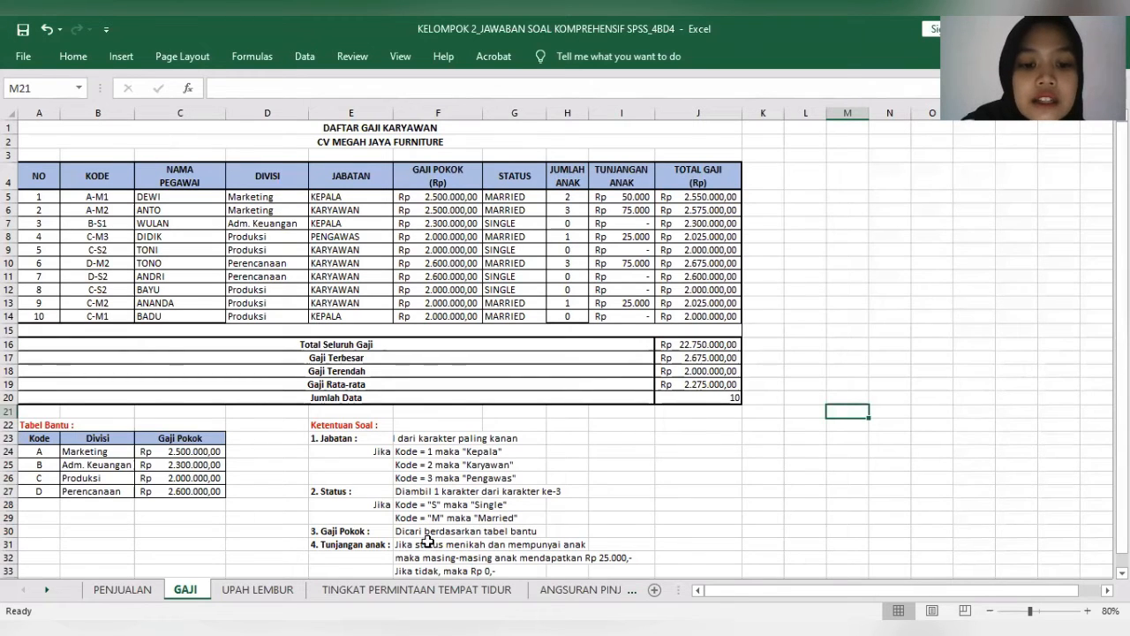
- Review the Marketing base salary in the Tabel Bantu and examine the nested IF/LEFT formula for DIVISI in D5
{"action": "scroll", "coordinate": [633, 500], "scroll_direction": "down", "scroll_amount": 1}
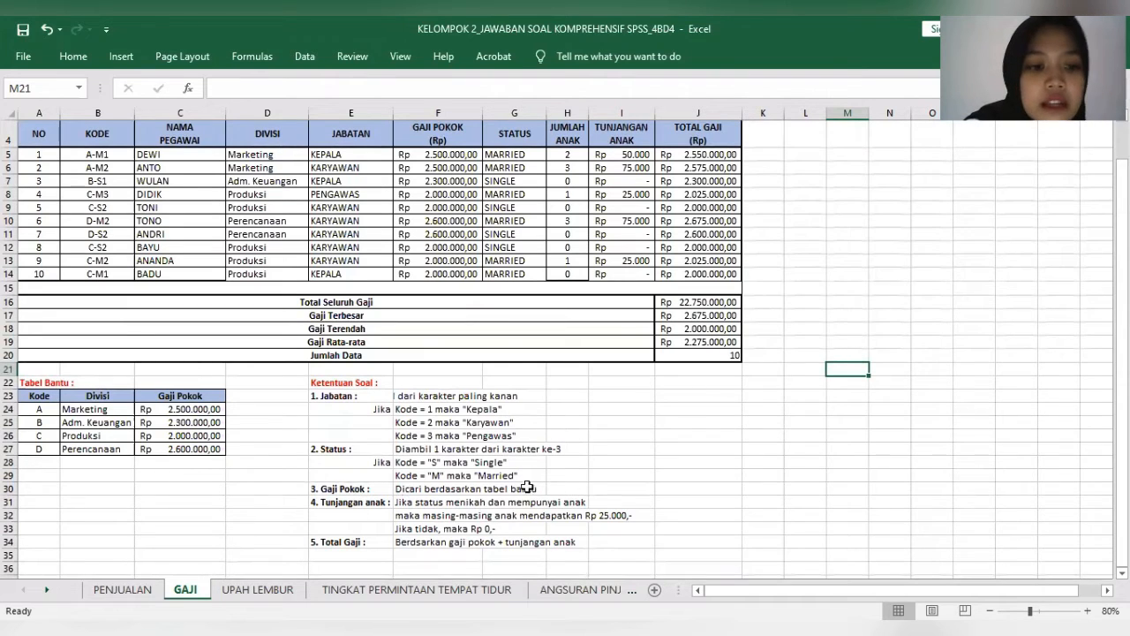
{"action": "left_click", "coordinate": [198, 408]}
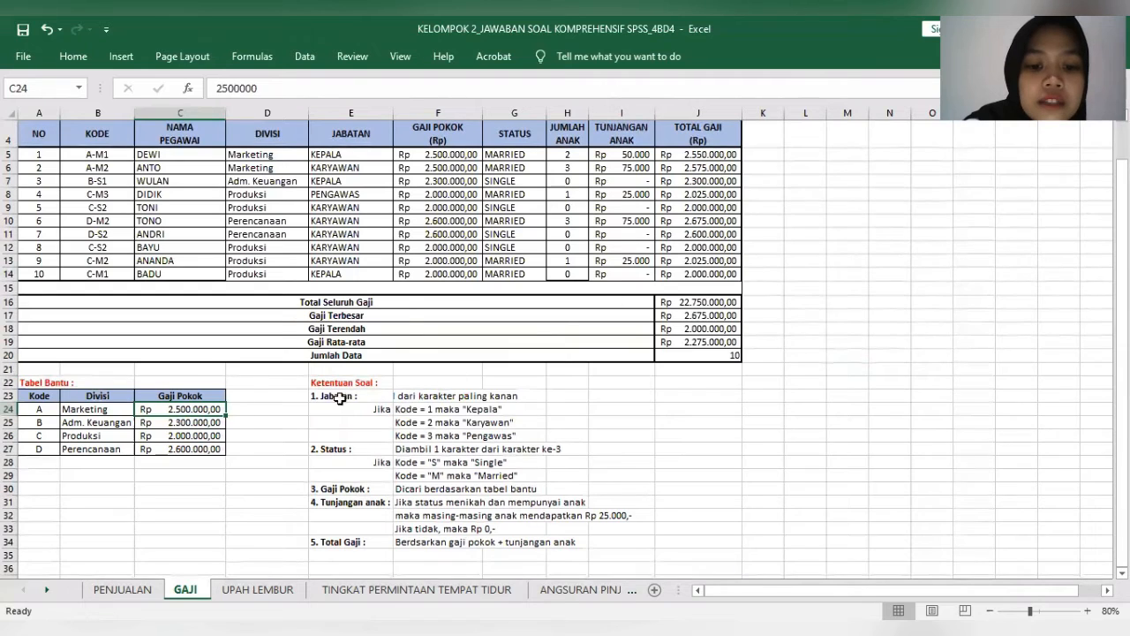
{"action": "left_click", "coordinate": [285, 156]}
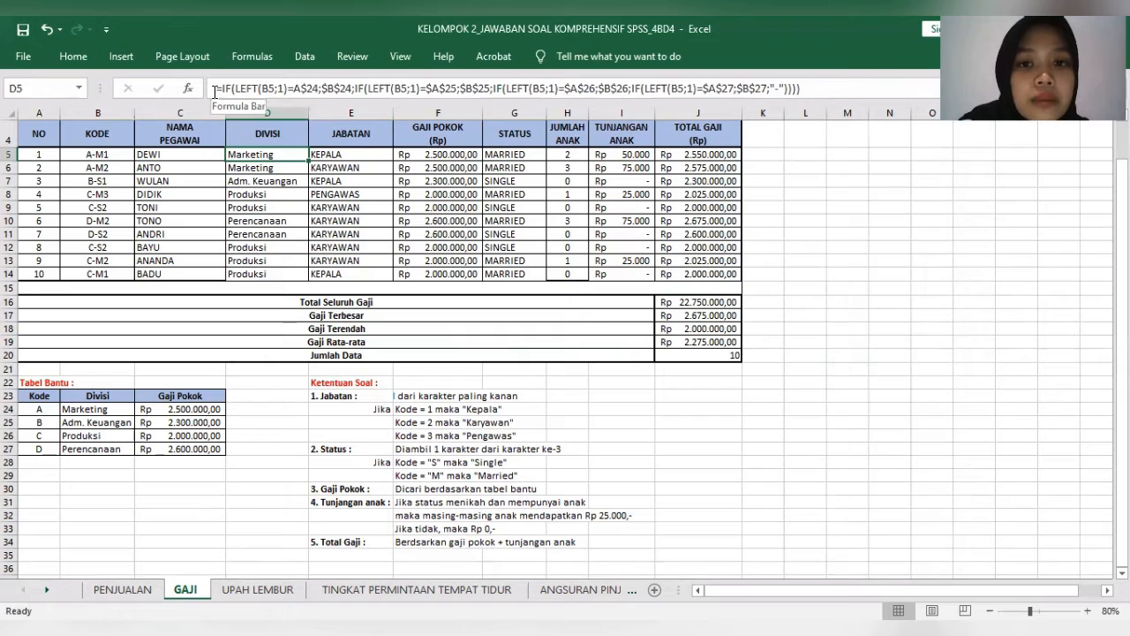
{"action": "left_click_drag", "start_coordinate": [800, 89], "coordinate": [215, 88]}
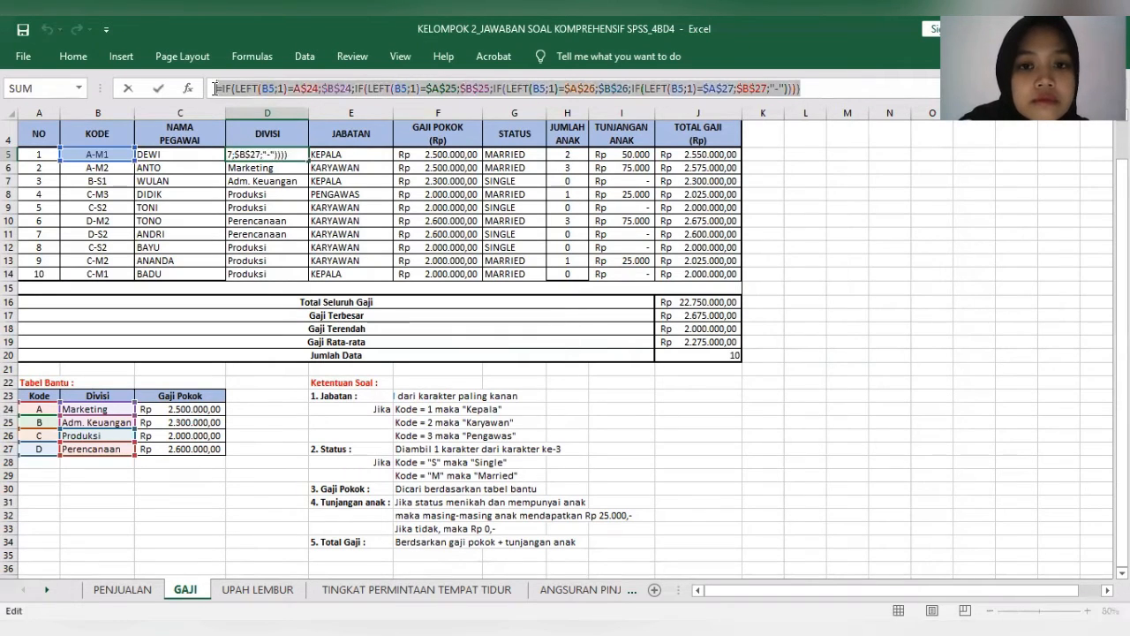
{"action": "left_click", "coordinate": [823, 83]}
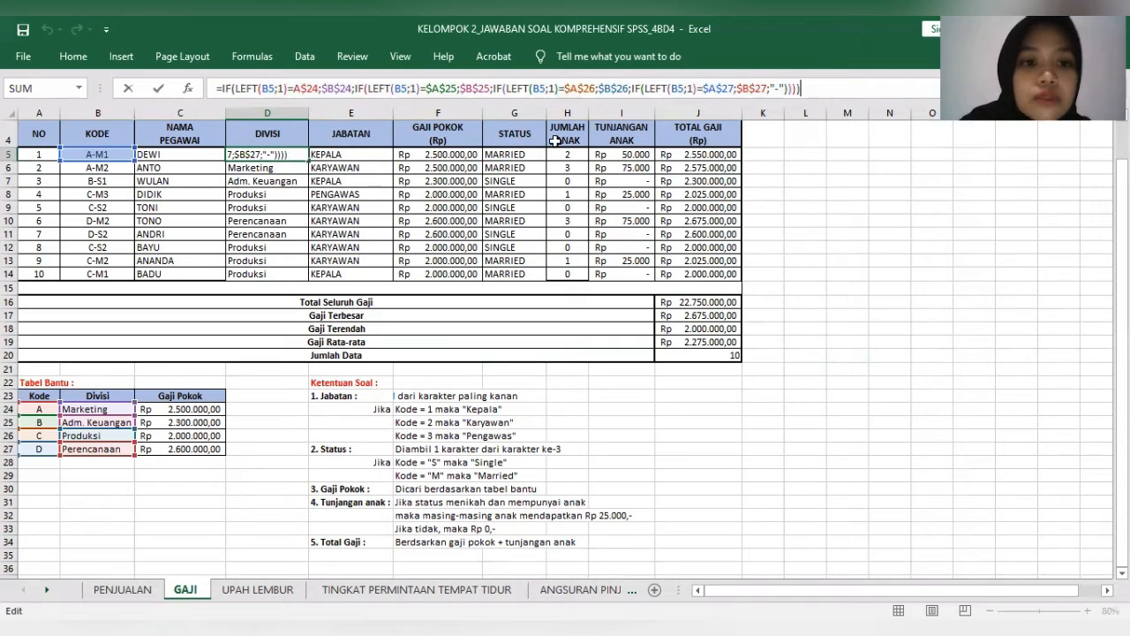
{"action": "key", "text": "Return"}
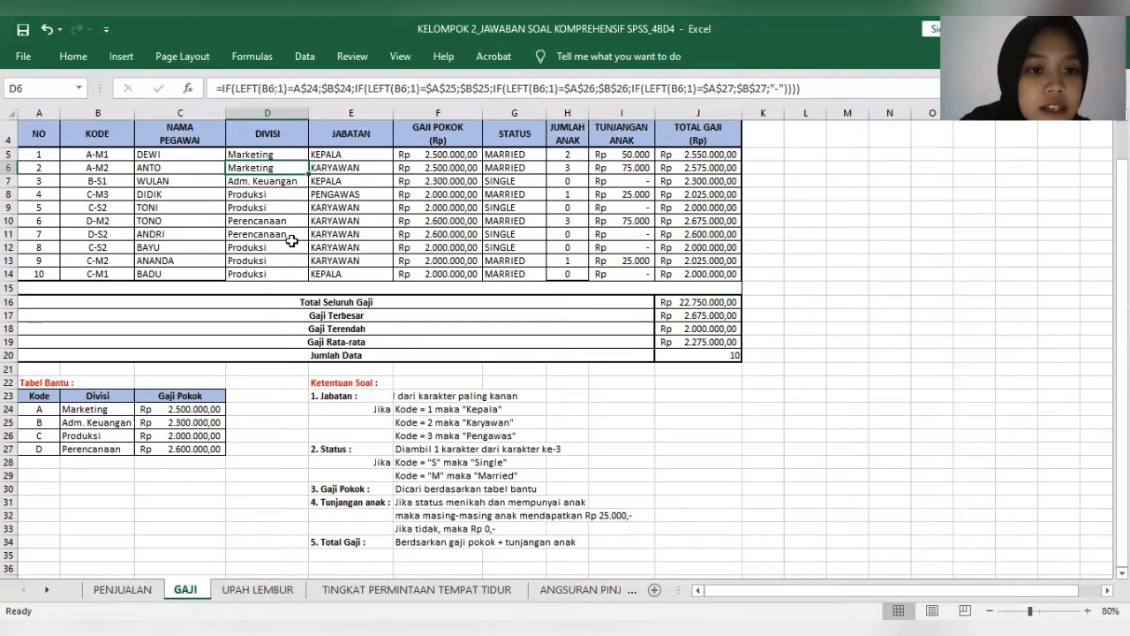
{"action": "left_click", "coordinate": [302, 156]}
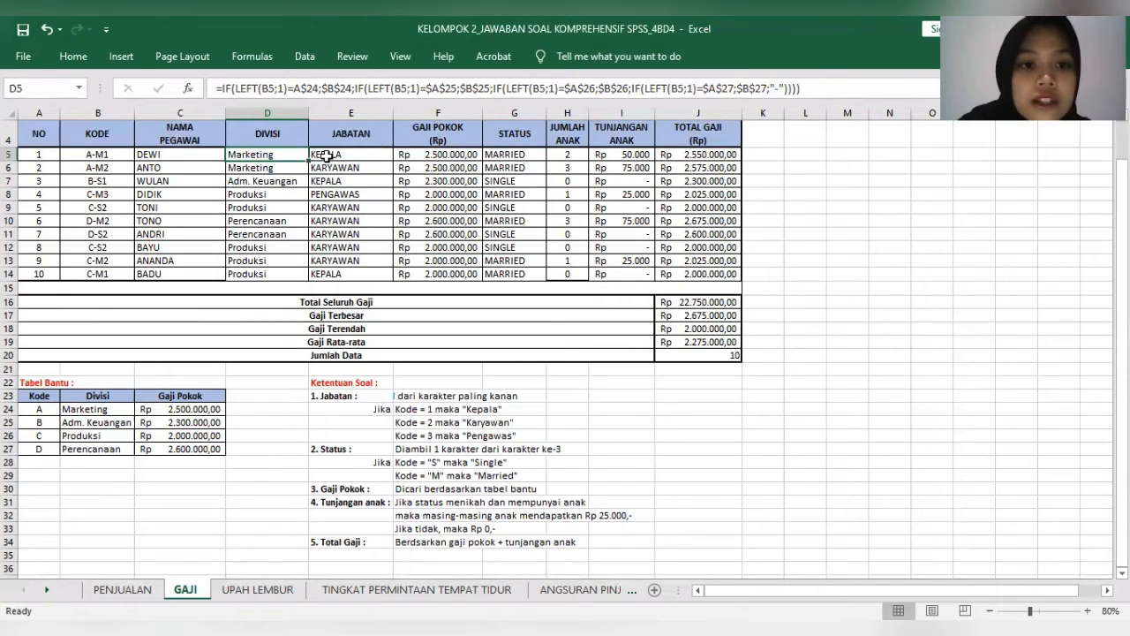
- Examine the JABATAN formula in E5 against the code in B5, keeping the formula as it is
{"action": "left_click", "coordinate": [326, 156]}
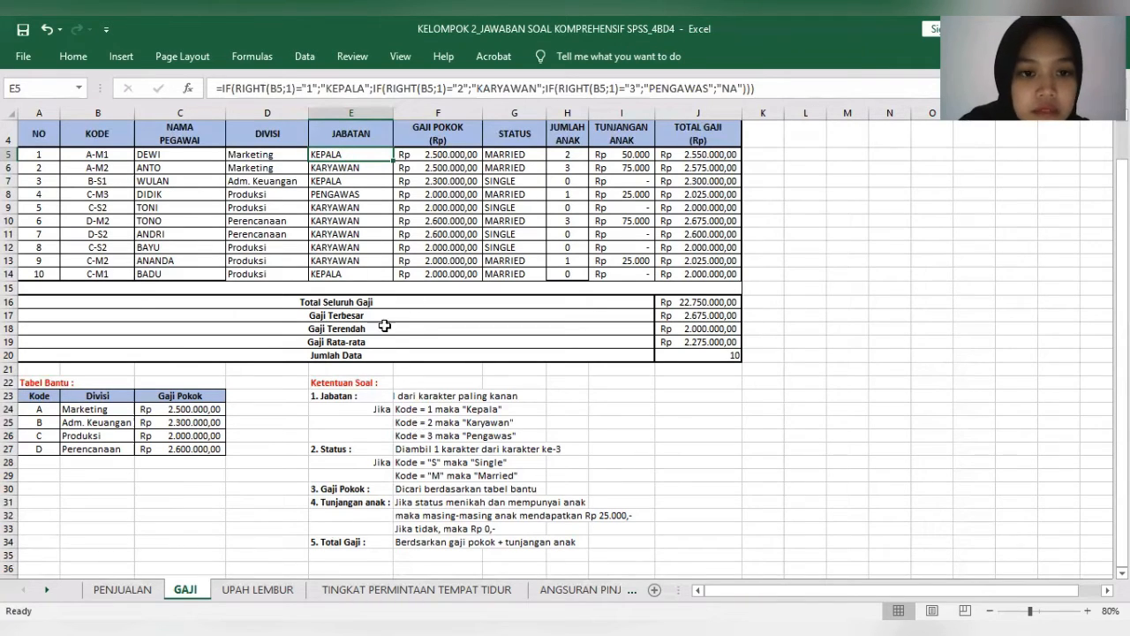
{"action": "left_click", "coordinate": [112, 156]}
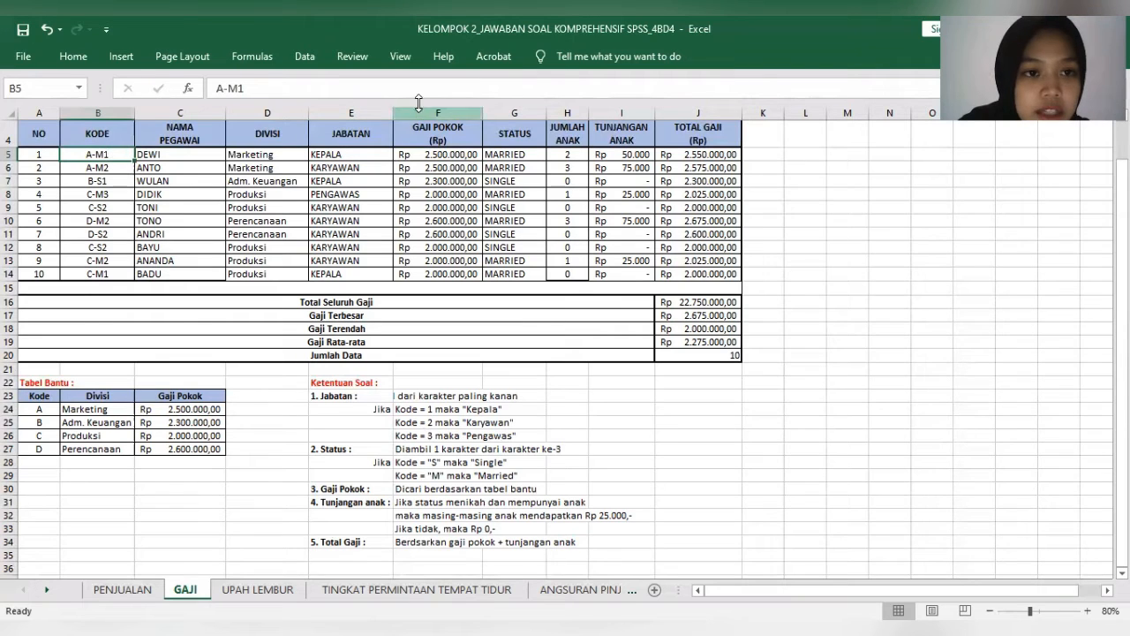
{"action": "left_click", "coordinate": [241, 89]}
{"action": "left_click", "coordinate": [349, 155]}
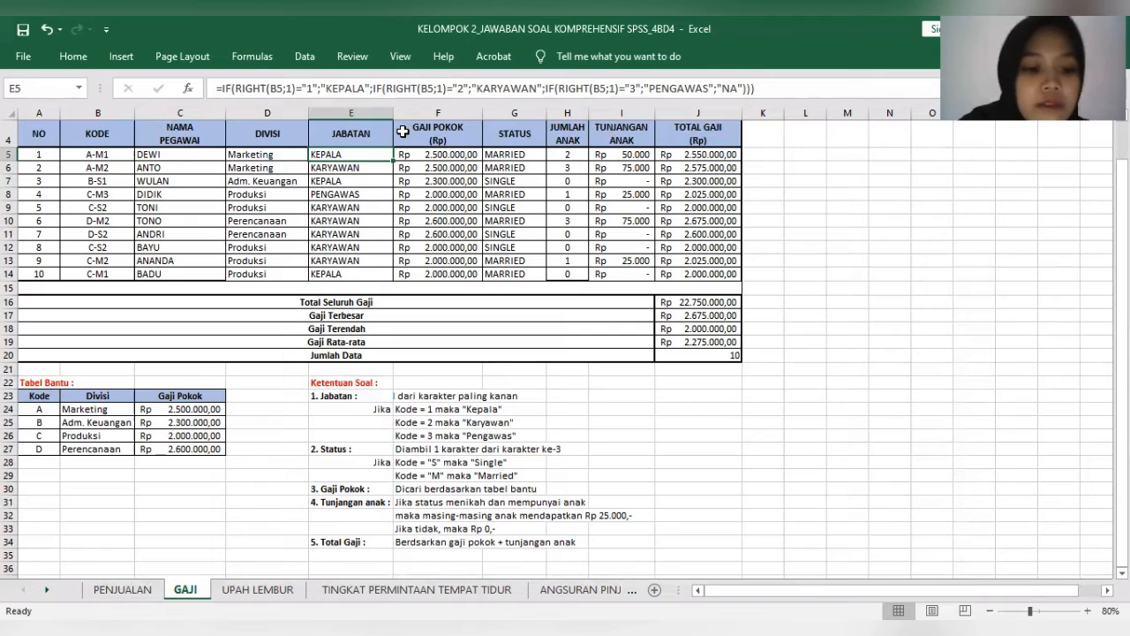
{"action": "left_click", "coordinate": [211, 89]}
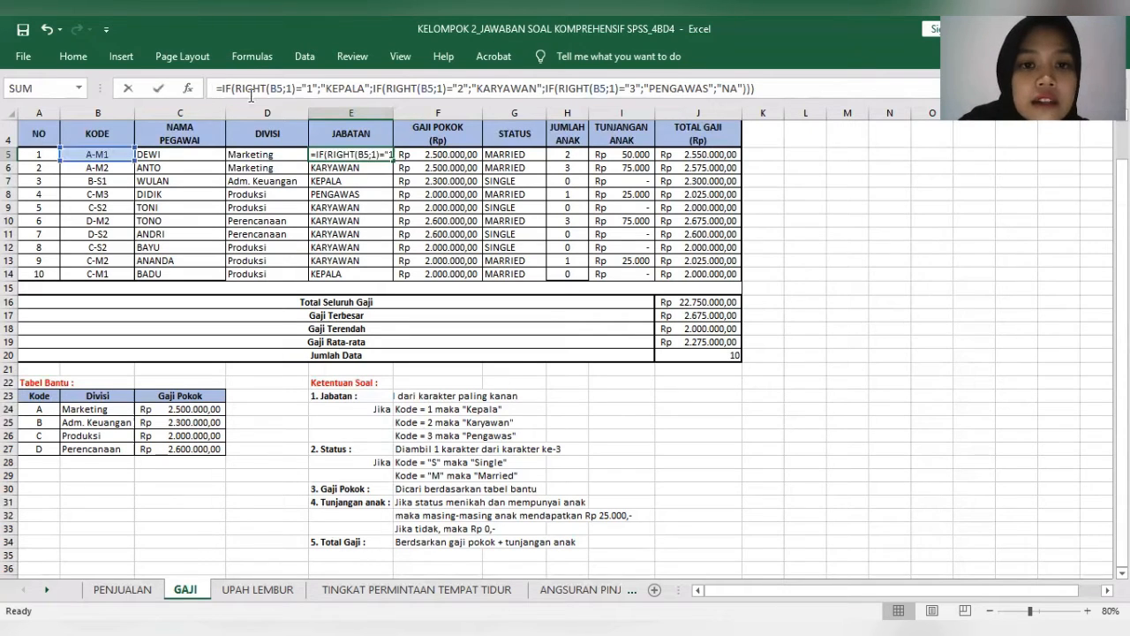
{"action": "left_click_drag", "start_coordinate": [716, 99], "coordinate": [755, 90]}
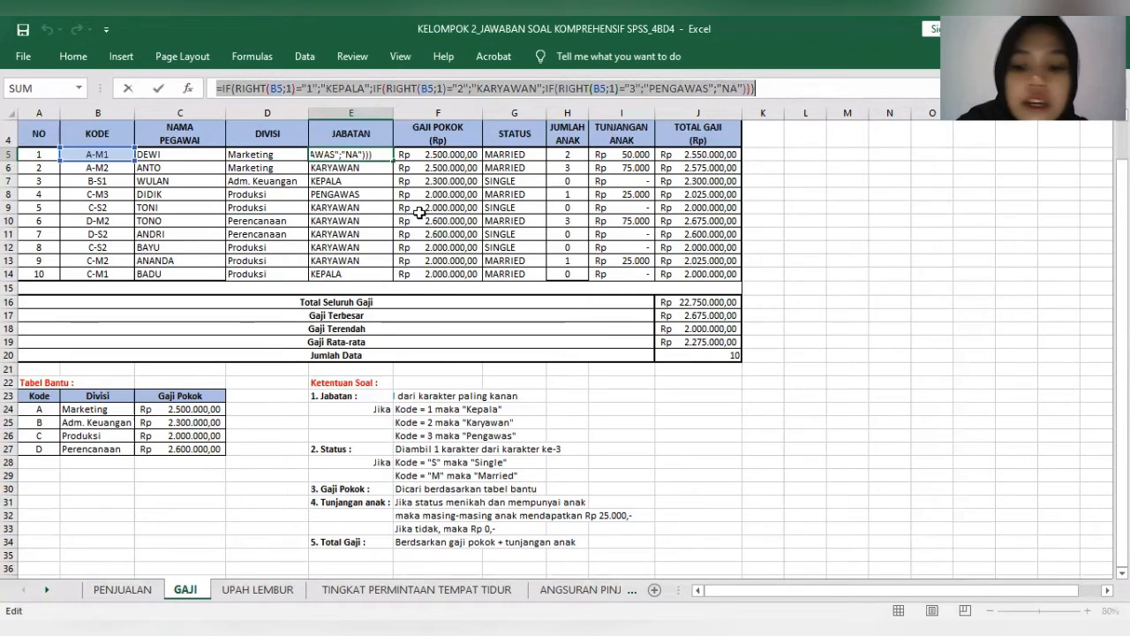
{"action": "key", "text": "Return"}
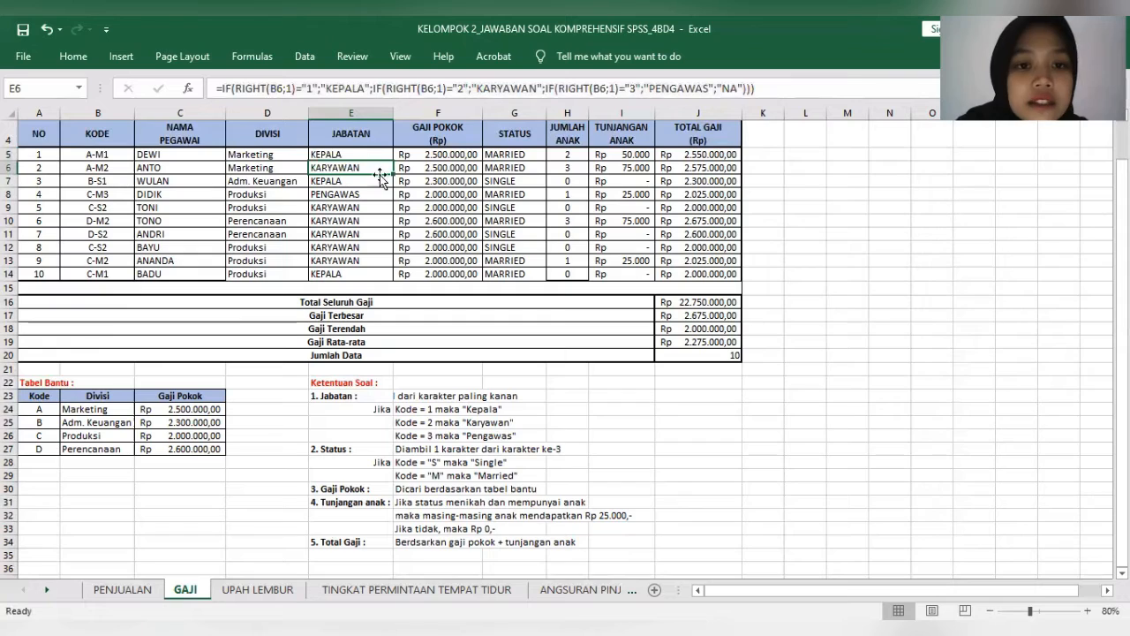
{"action": "left_click", "coordinate": [391, 155]}
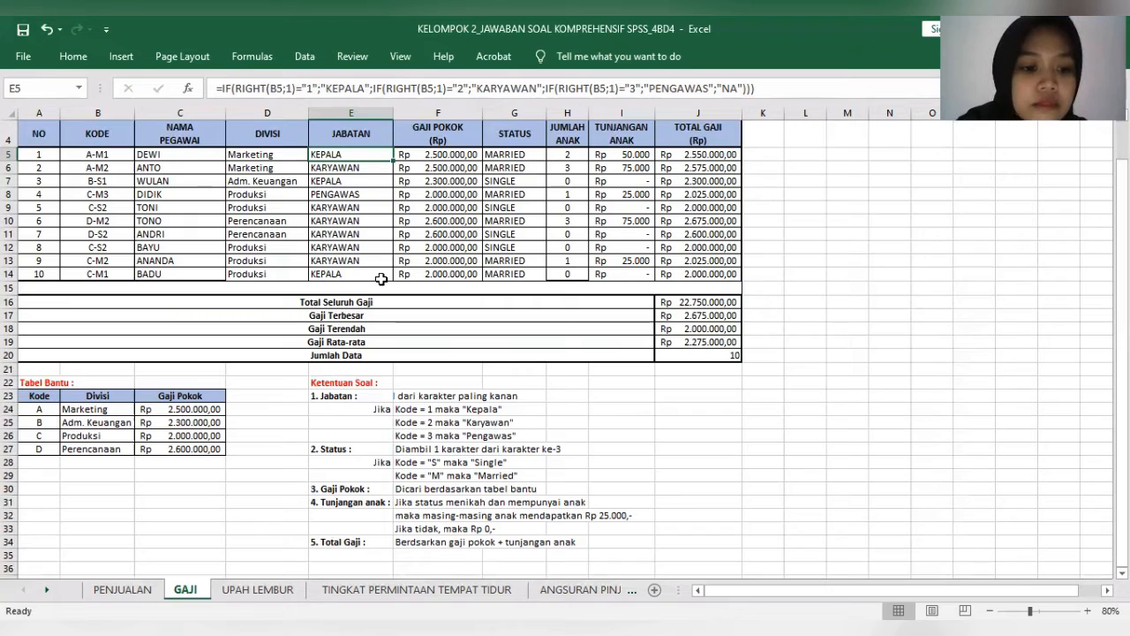
- Examine the full GAJI POKOK formula in F5 and its Tabel Bantu references, undoing any accidental change to it
{"action": "left_click", "coordinate": [472, 157]}
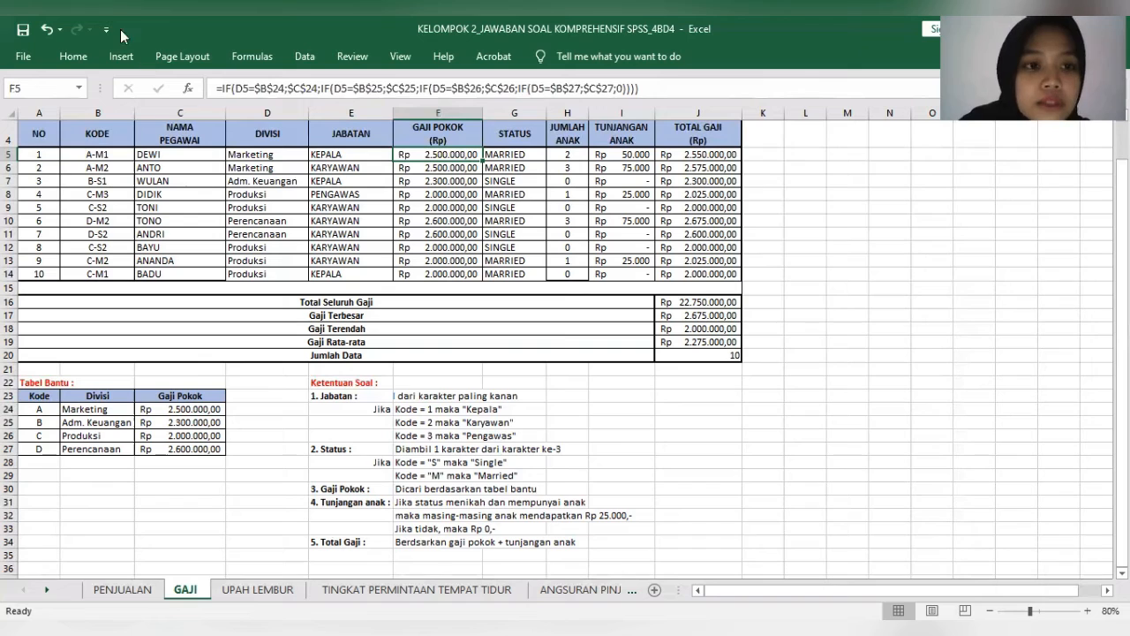
{"action": "left_click", "coordinate": [219, 92]}
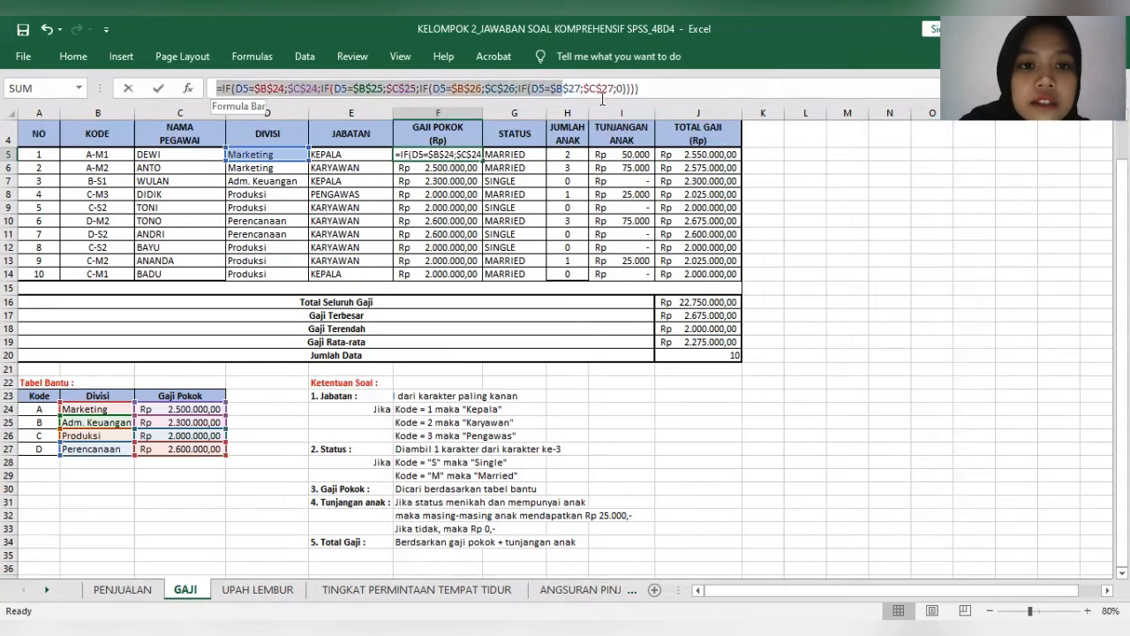
{"action": "left_click", "coordinate": [659, 97]}
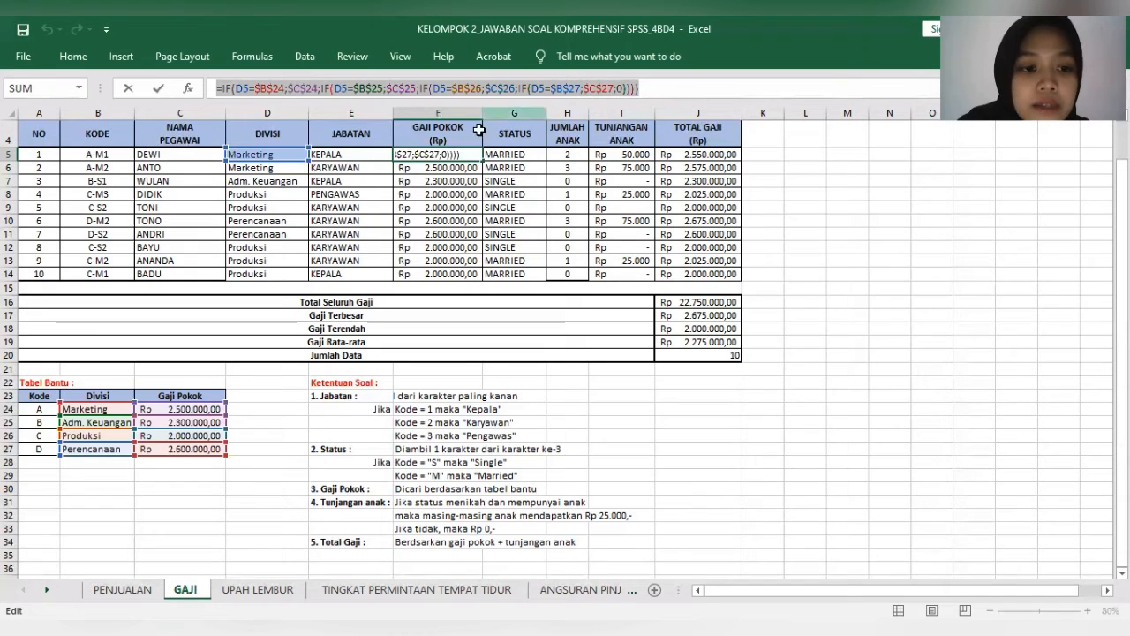
{"action": "left_click", "coordinate": [236, 394]}
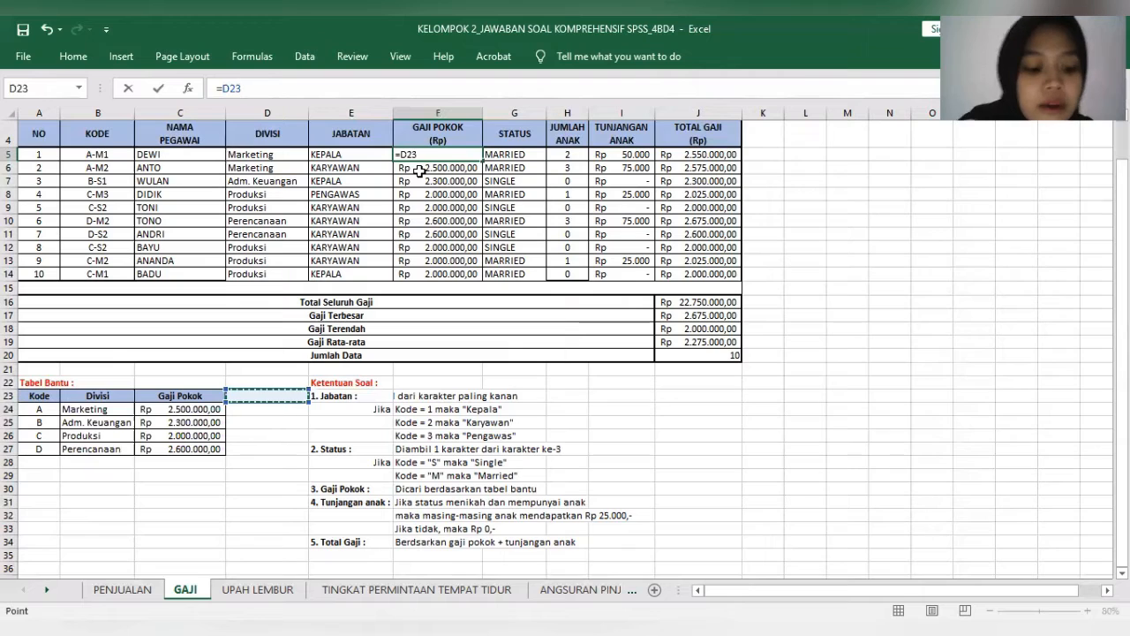
{"action": "key", "text": "ctrl+z"}
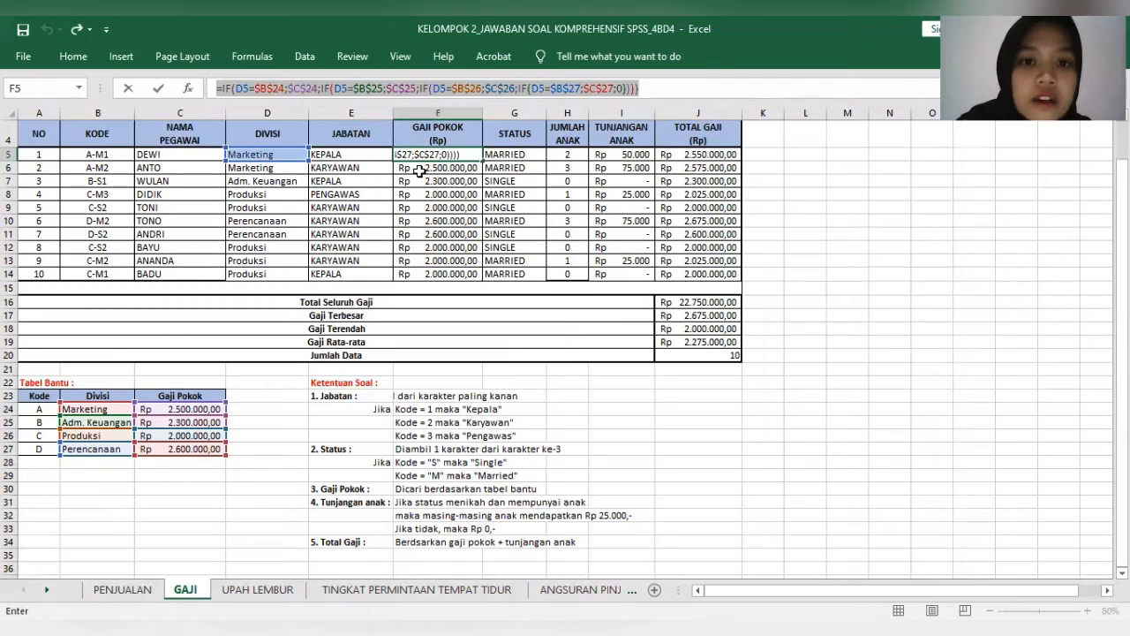
{"action": "key", "text": "Return"}
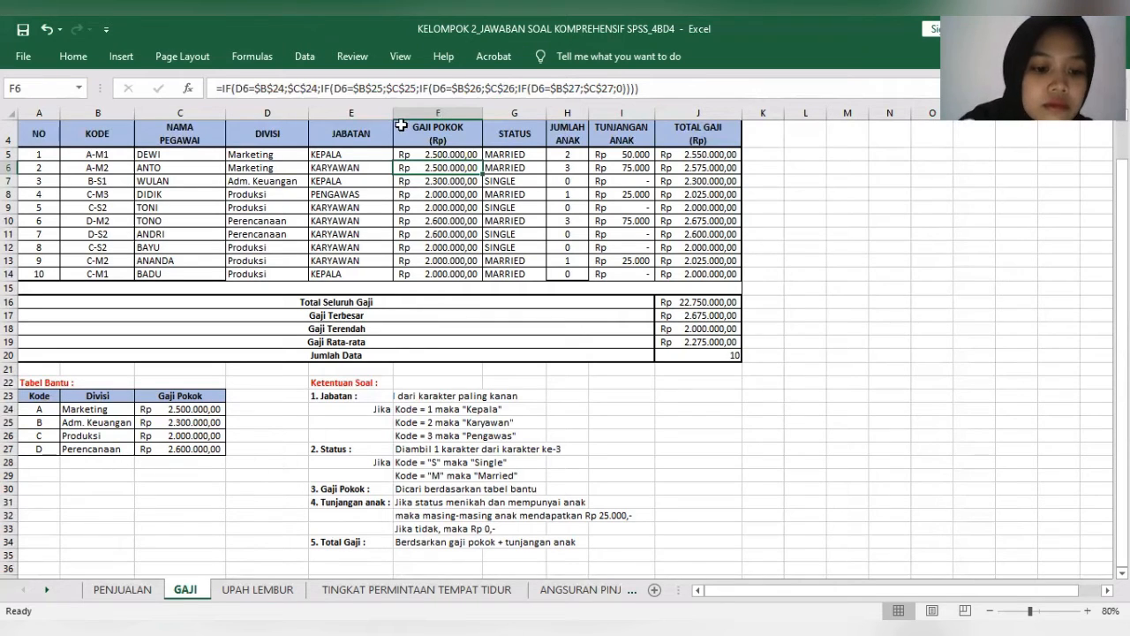
{"action": "left_click", "coordinate": [480, 155]}
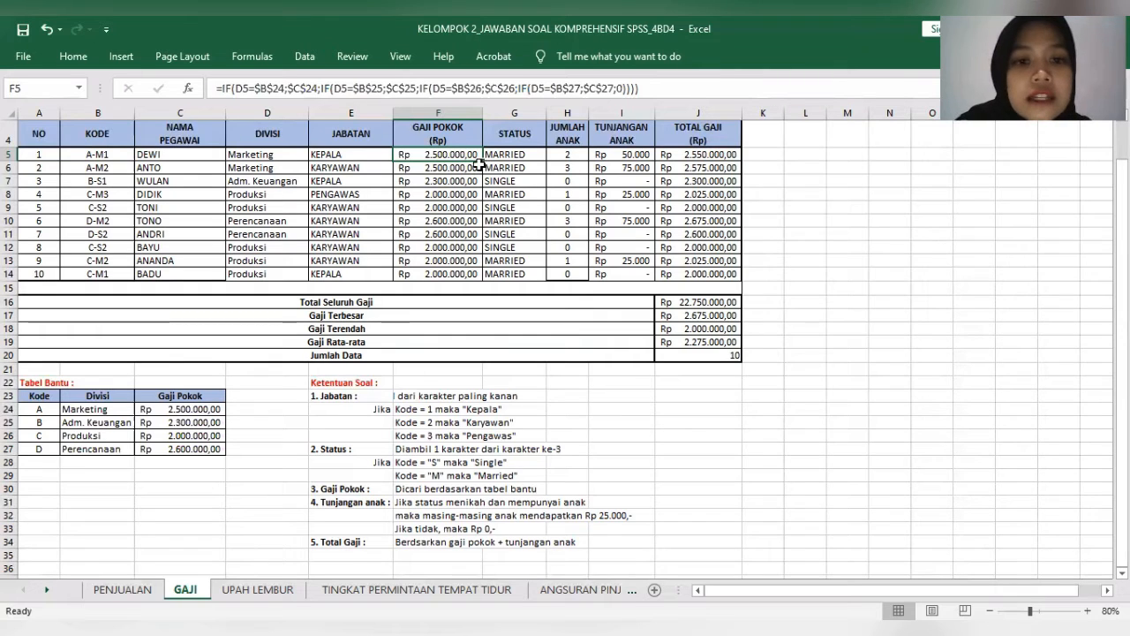
- Examine the STATUS formula in G5, including its MID function and start_num argument, against the code in B5
{"action": "left_click", "coordinate": [509, 157]}
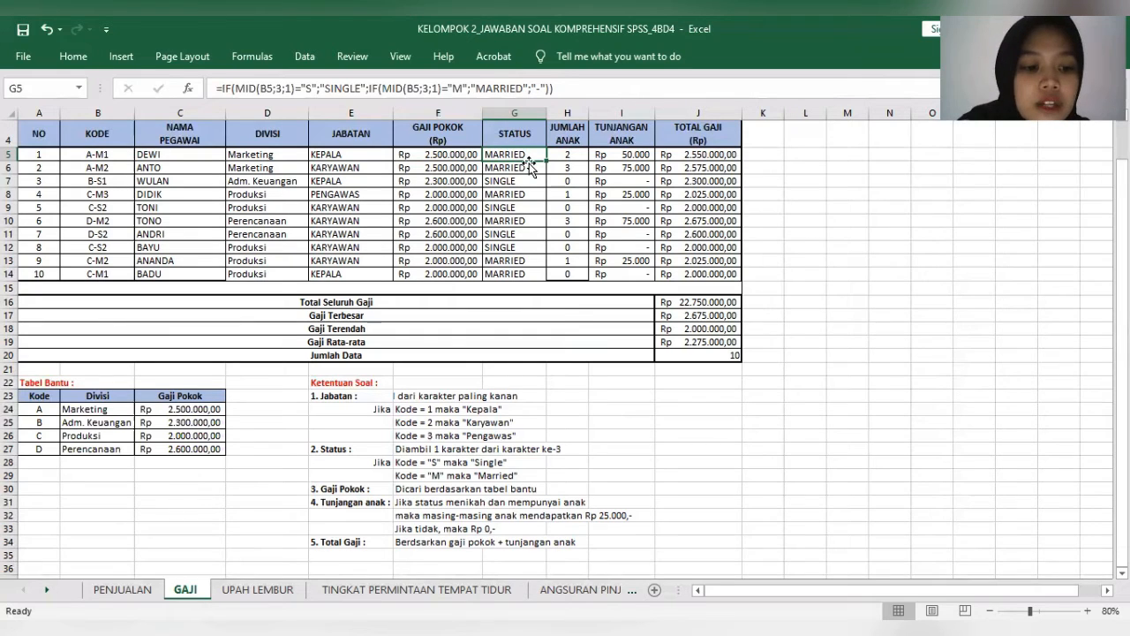
{"action": "left_click", "coordinate": [107, 156]}
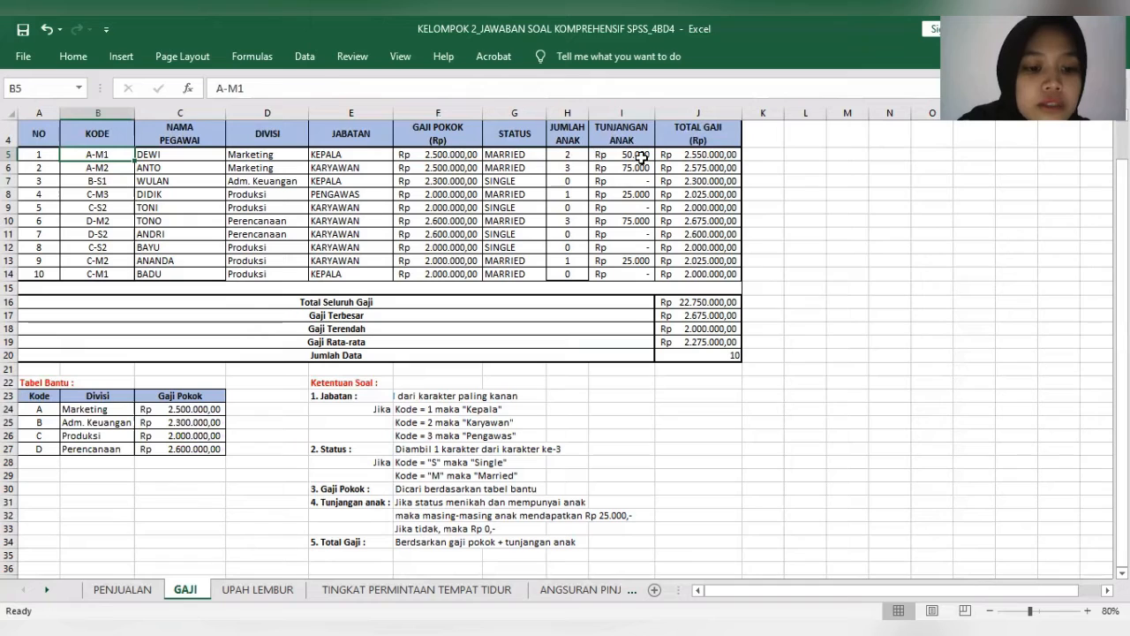
{"action": "left_click", "coordinate": [526, 152]}
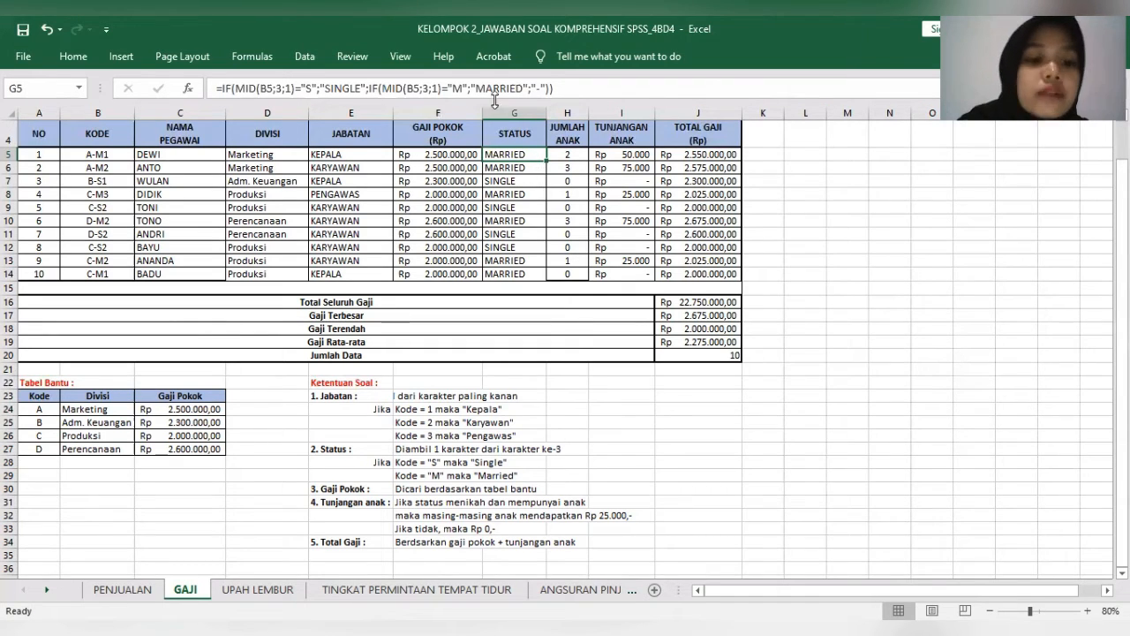
{"action": "left_click", "coordinate": [293, 88]}
{"action": "left_click_drag", "start_coordinate": [293, 88], "coordinate": [240, 88]}
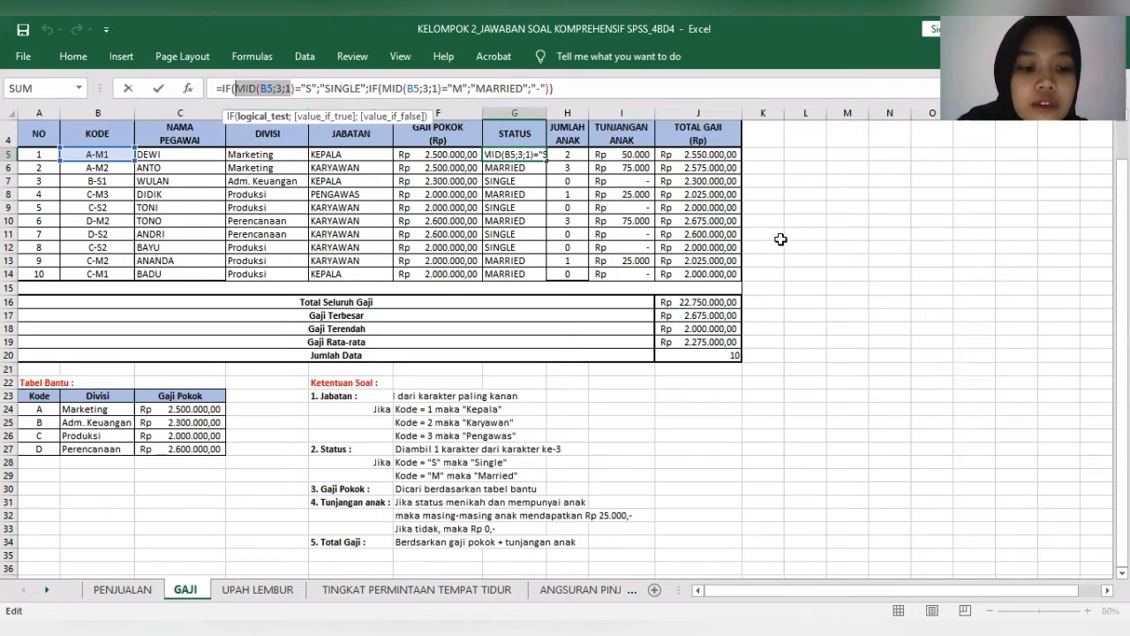
{"action": "left_click", "coordinate": [284, 91]}
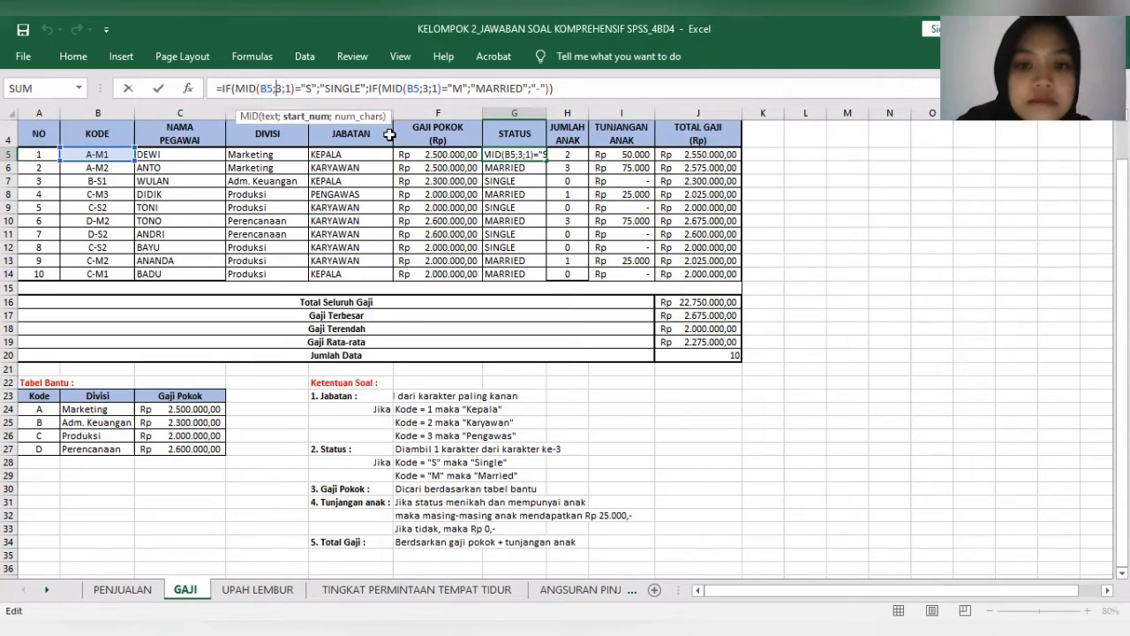
{"action": "key", "text": "Return"}
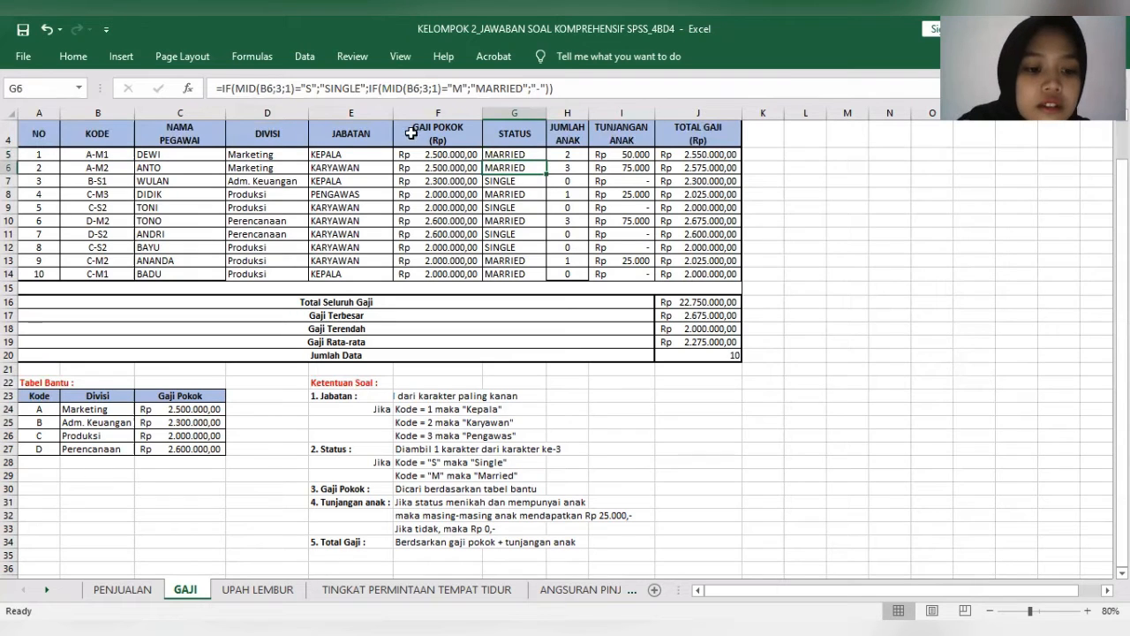
- Review the whole STATUS formula in G5 and fill it down through G14
{"action": "left_click", "coordinate": [530, 152]}
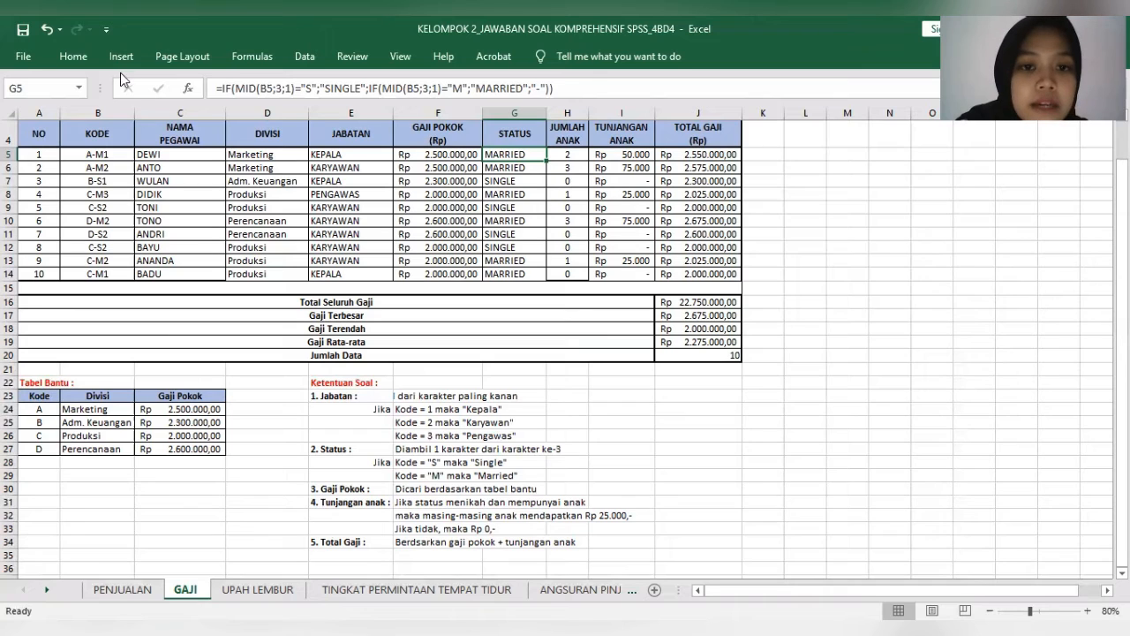
{"action": "mouse_move", "coordinate": [216, 86]}
{"action": "left_mouse_down"}
{"action": "mouse_move", "coordinate": [558, 94]}
{"action": "mouse_move", "coordinate": [211, 84]}
{"action": "left_mouse_up"}
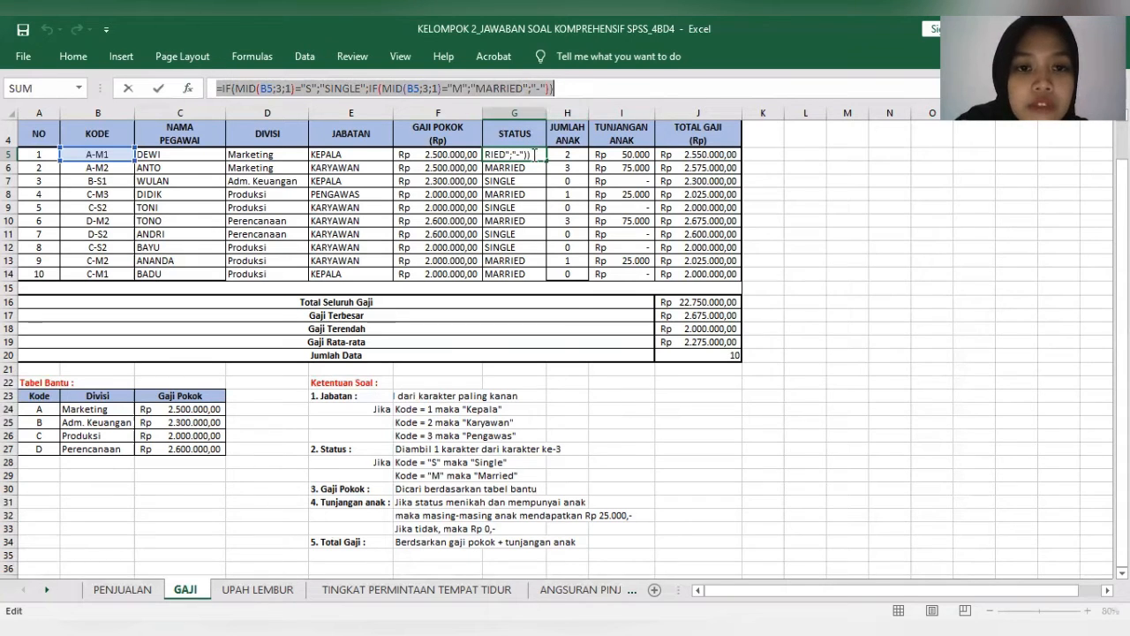
{"action": "key", "text": "Escape"}
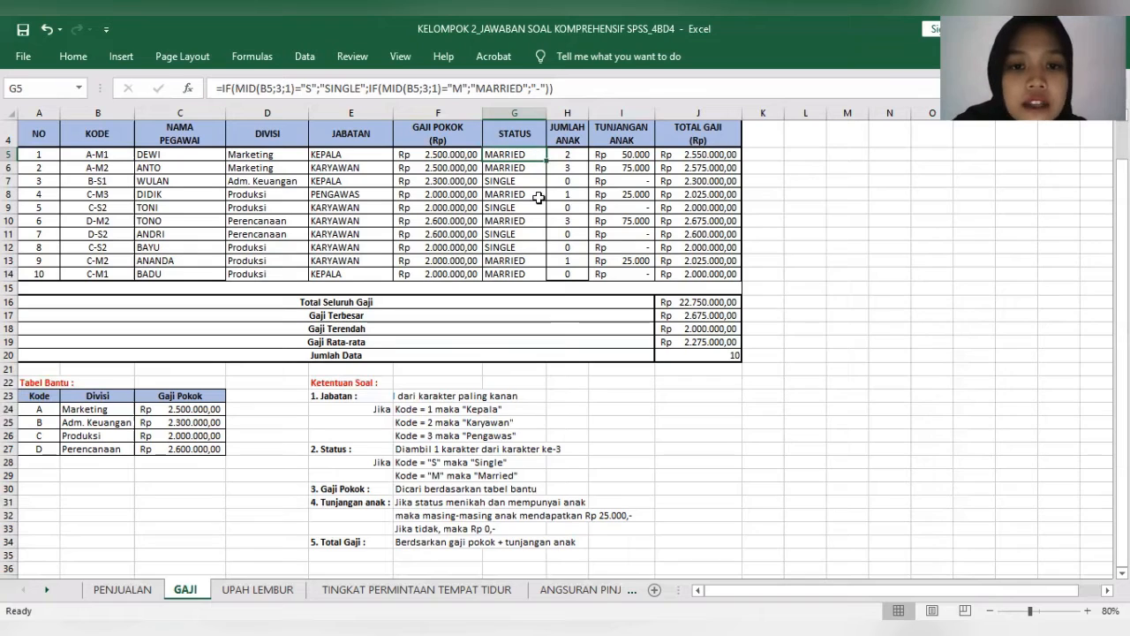
{"action": "left_click_drag", "start_coordinate": [546, 274], "coordinate": [558, 278]}
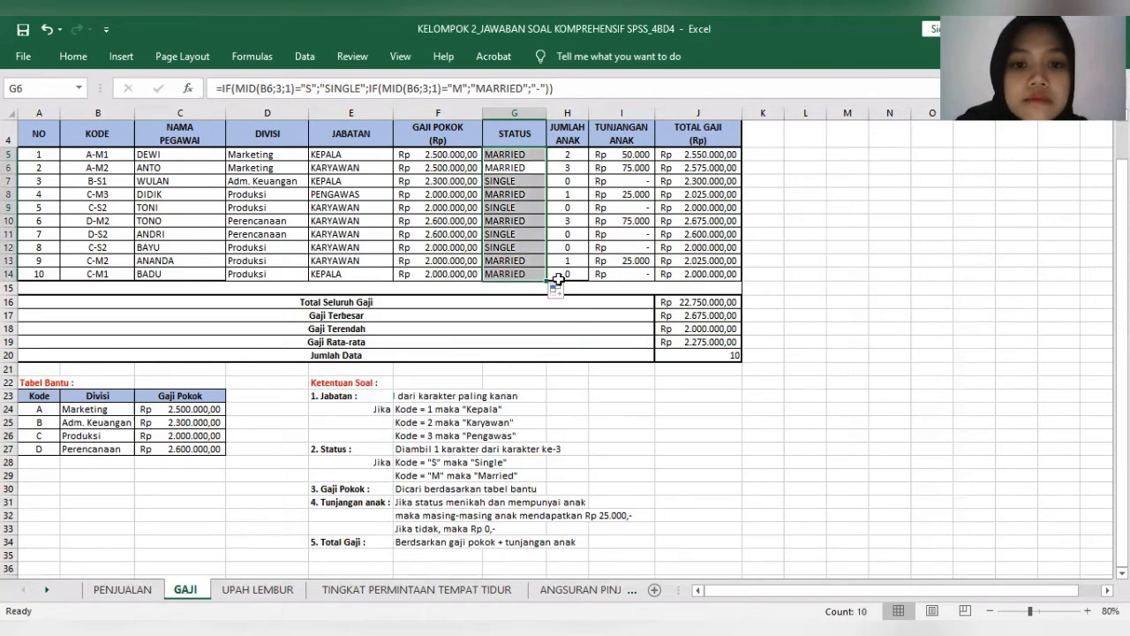
- Review the TUNJANGAN ANAK formula in I5, keeping it as is, and fill it down through I14
{"action": "left_click", "coordinate": [635, 229]}
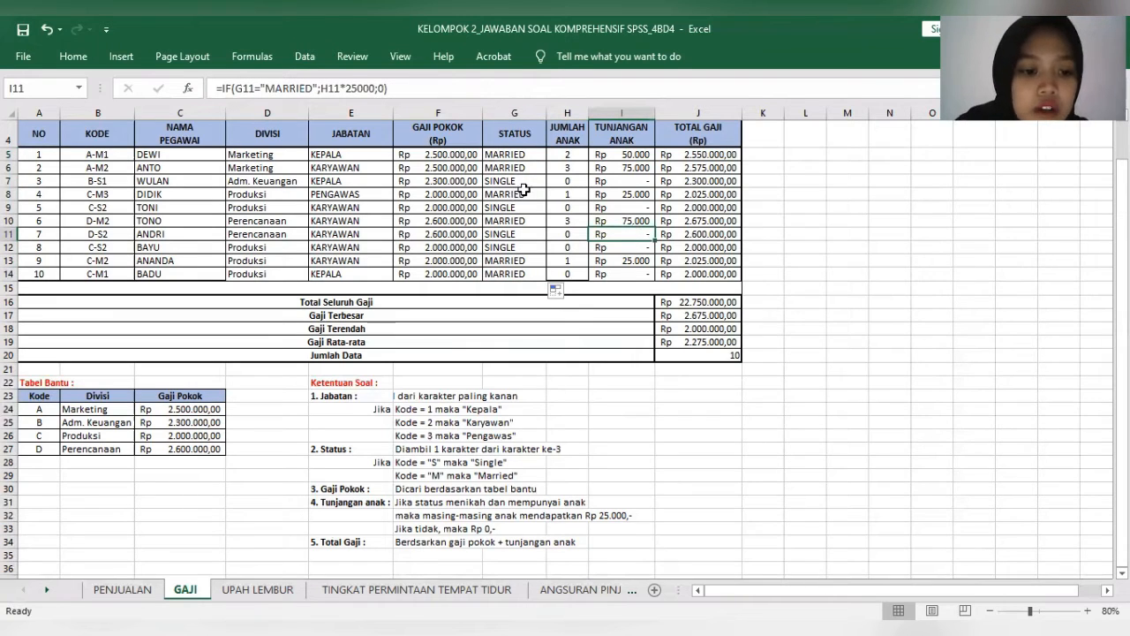
{"action": "left_click", "coordinate": [627, 155]}
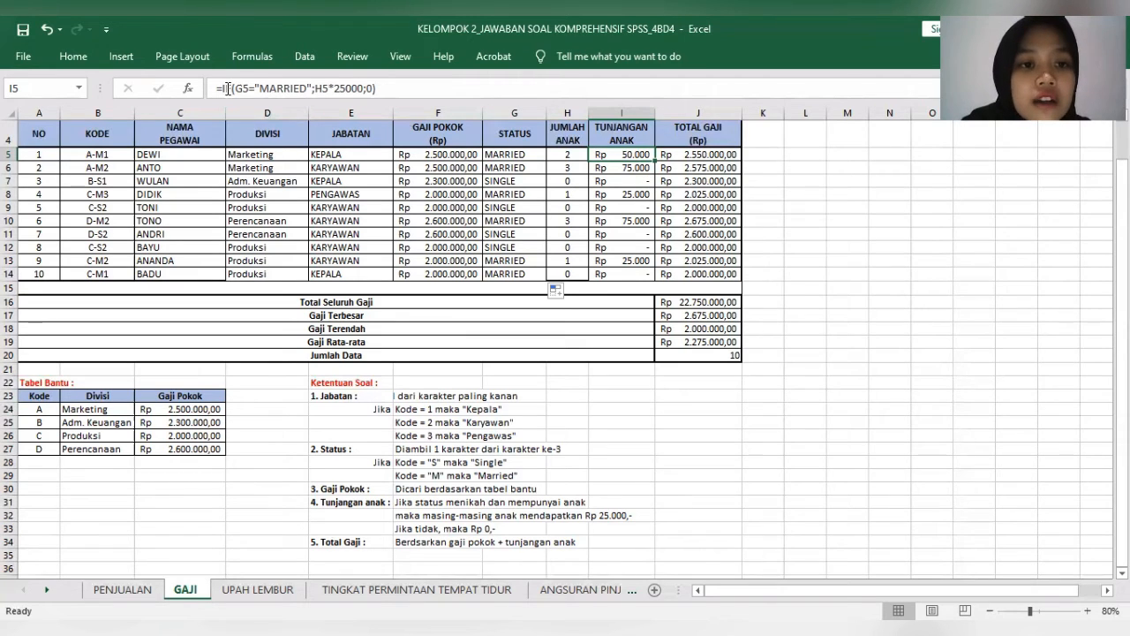
{"action": "left_click_drag", "start_coordinate": [222, 88], "coordinate": [378, 91]}
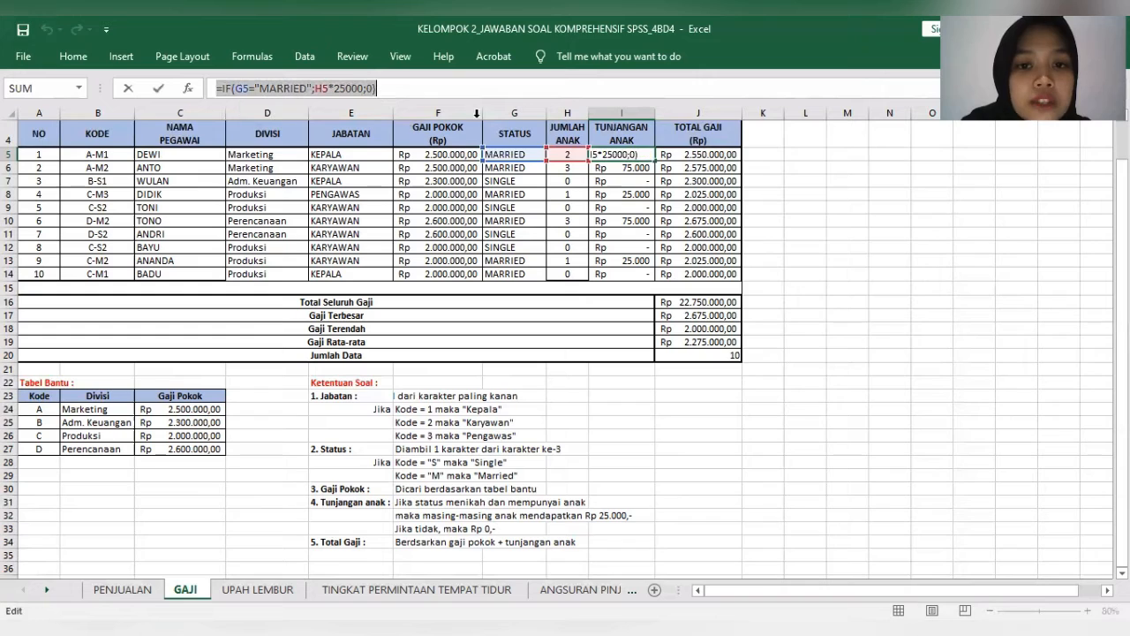
{"action": "key", "text": "Return"}
{"action": "left_click", "coordinate": [647, 155]}
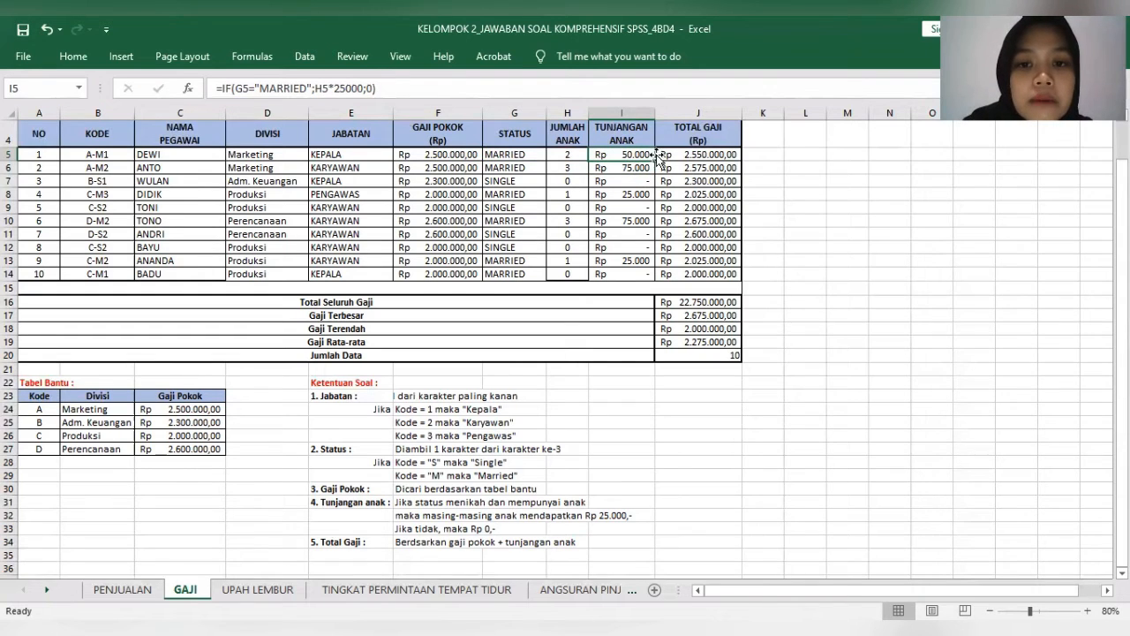
{"action": "left_click_drag", "start_coordinate": [653, 161], "coordinate": [662, 276]}
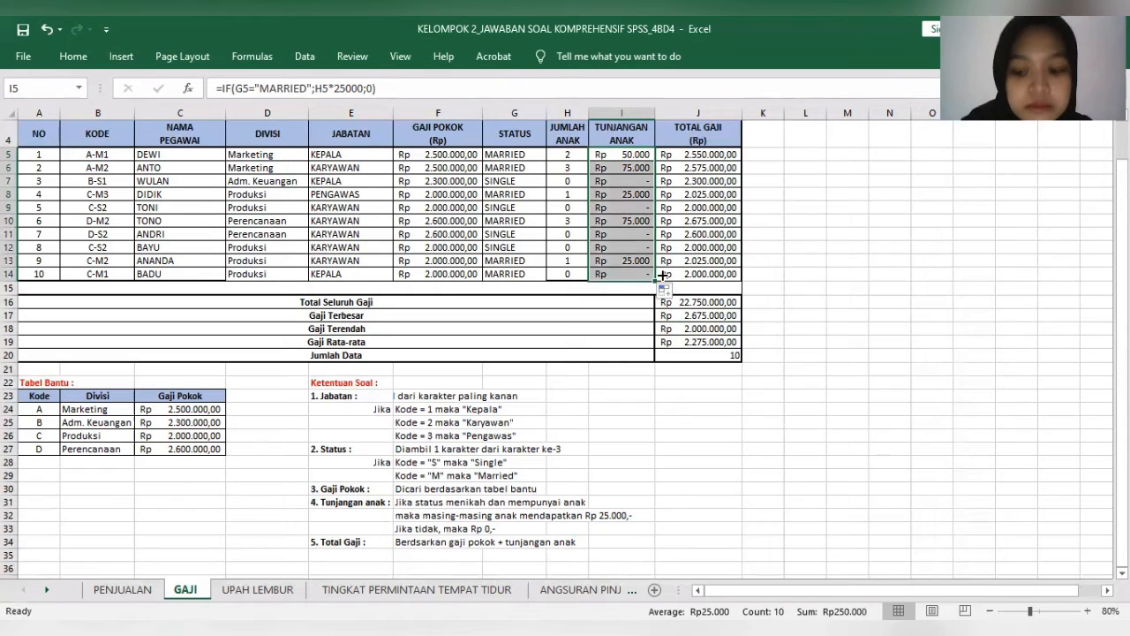
- Examine the TOTAL GAJI formula in J5 and the summary formulas for total, largest, smallest, average and data count in J16:J20
{"action": "left_click", "coordinate": [722, 153]}
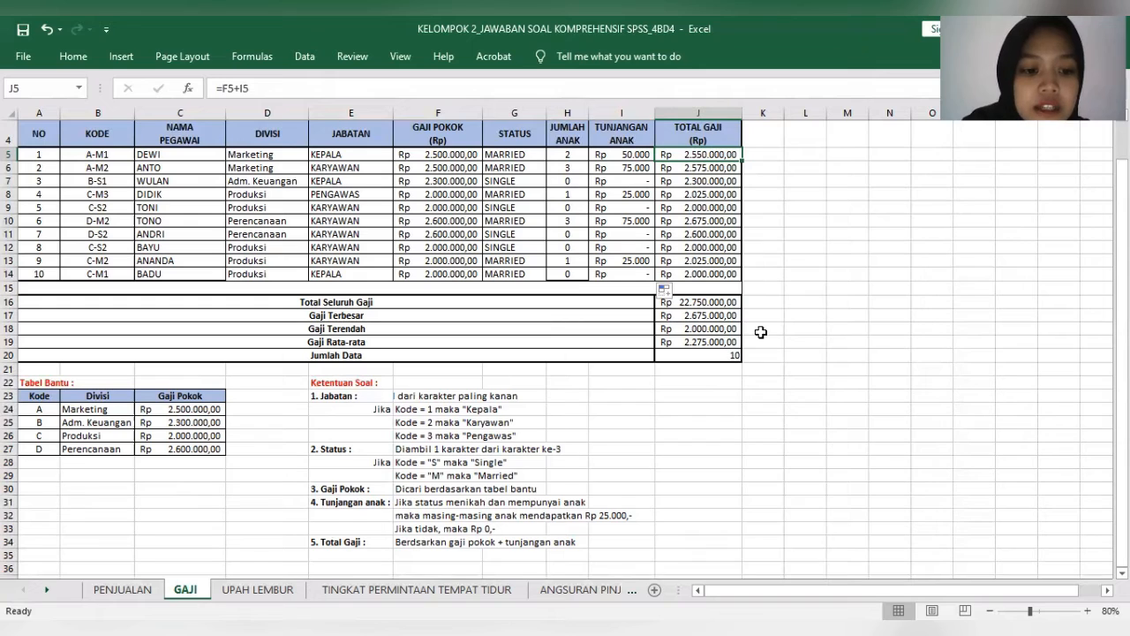
{"action": "left_click", "coordinate": [726, 302]}
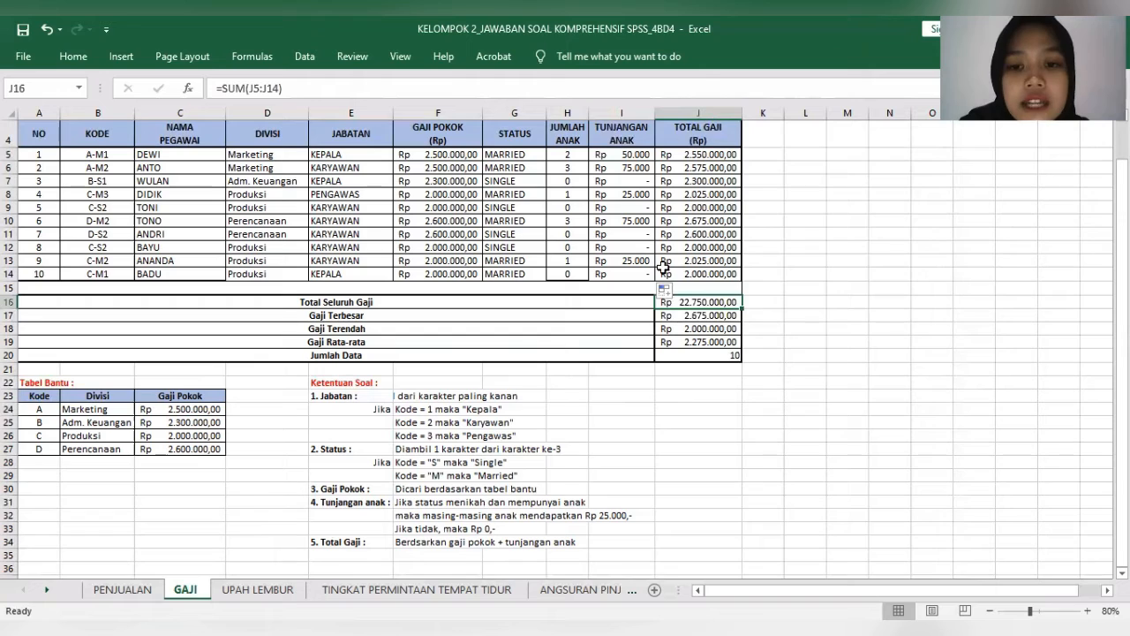
{"action": "left_click", "coordinate": [725, 316]}
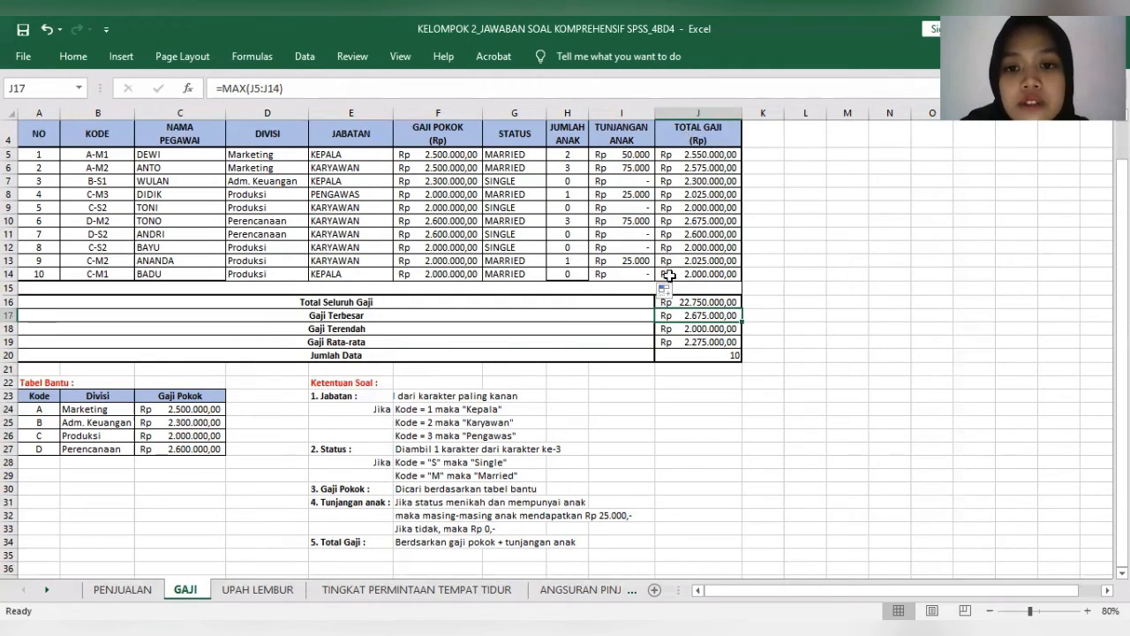
{"action": "left_click", "coordinate": [728, 328]}
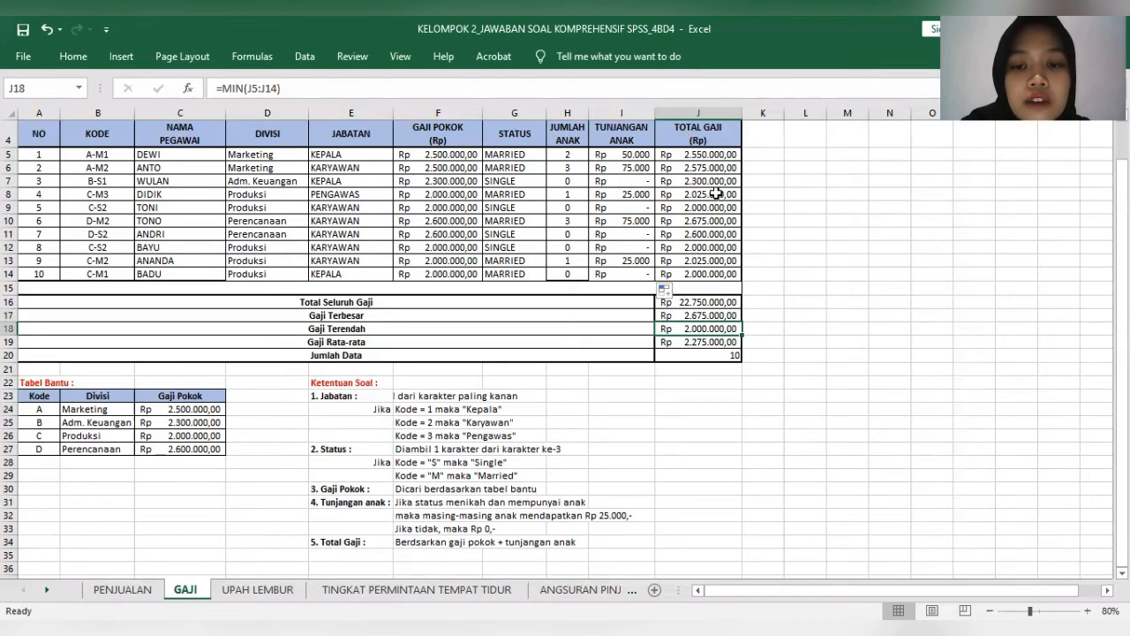
{"action": "left_click", "coordinate": [718, 343]}
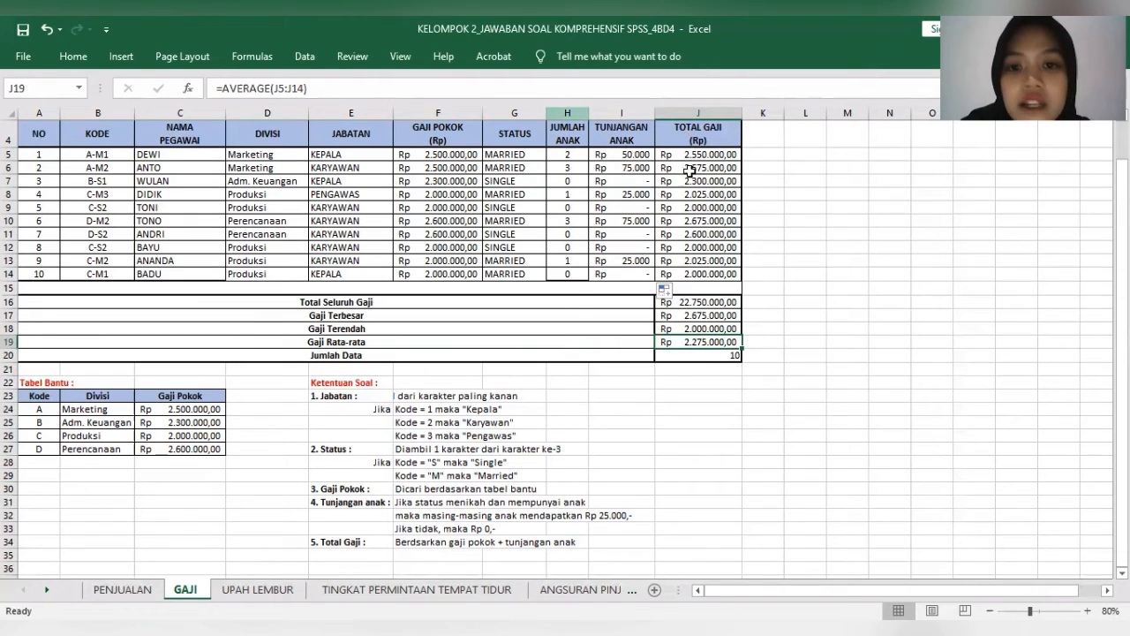
{"action": "left_click", "coordinate": [732, 355]}
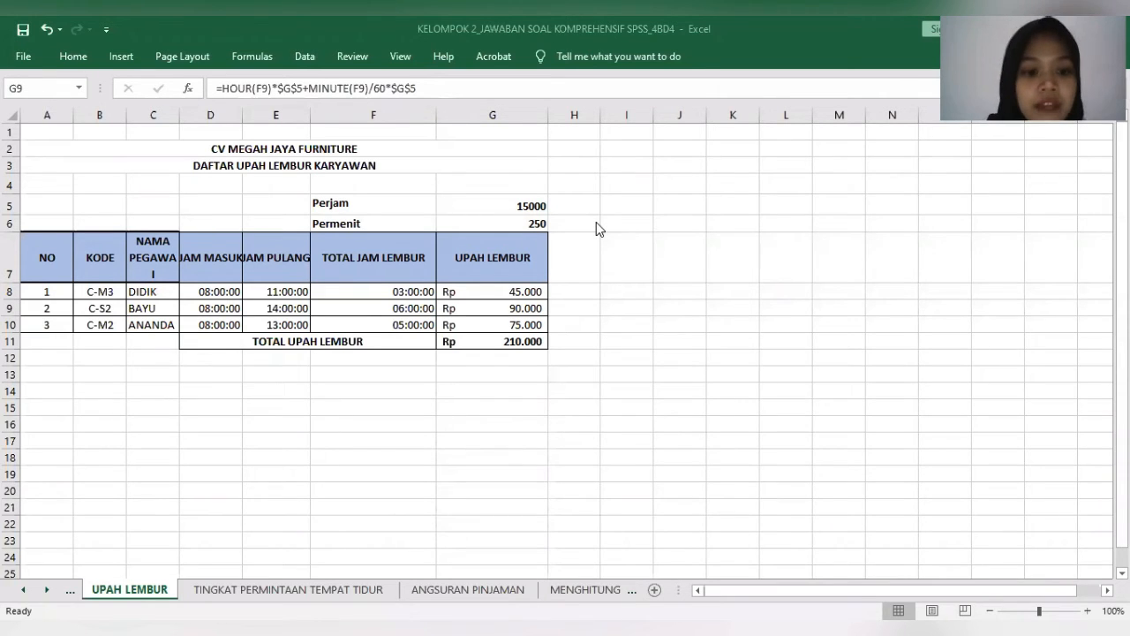
- Check the Permenit rate formula in G6, and fill the TOTAL JAM LEMBUR formula from F8 down through F10
{"action": "left_click", "coordinate": [536, 223]}
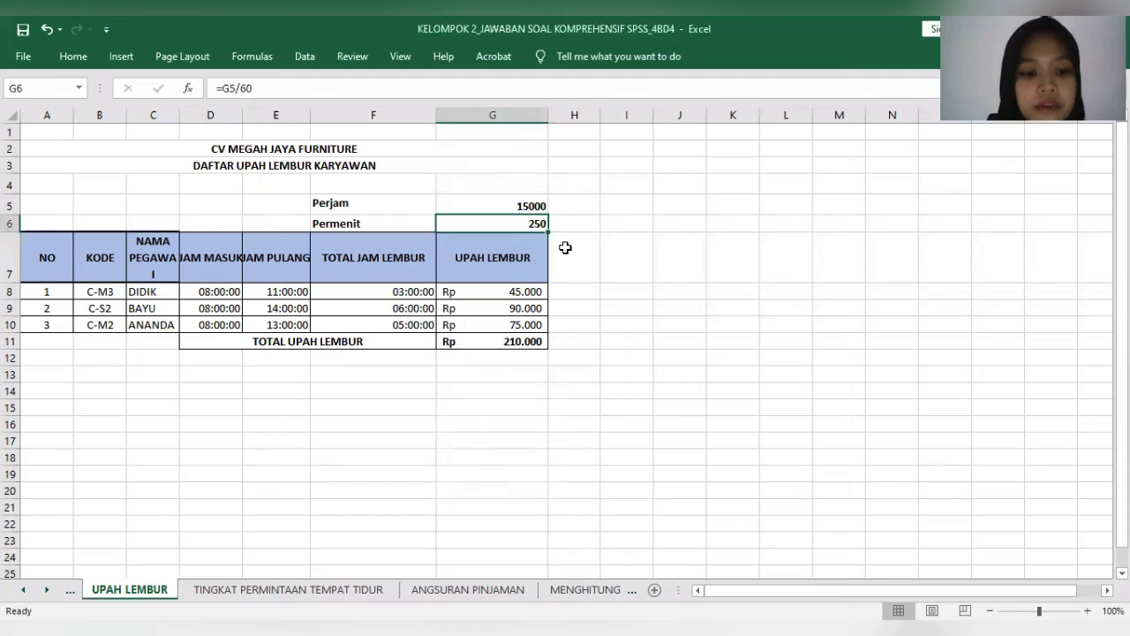
{"action": "left_click", "coordinate": [411, 295]}
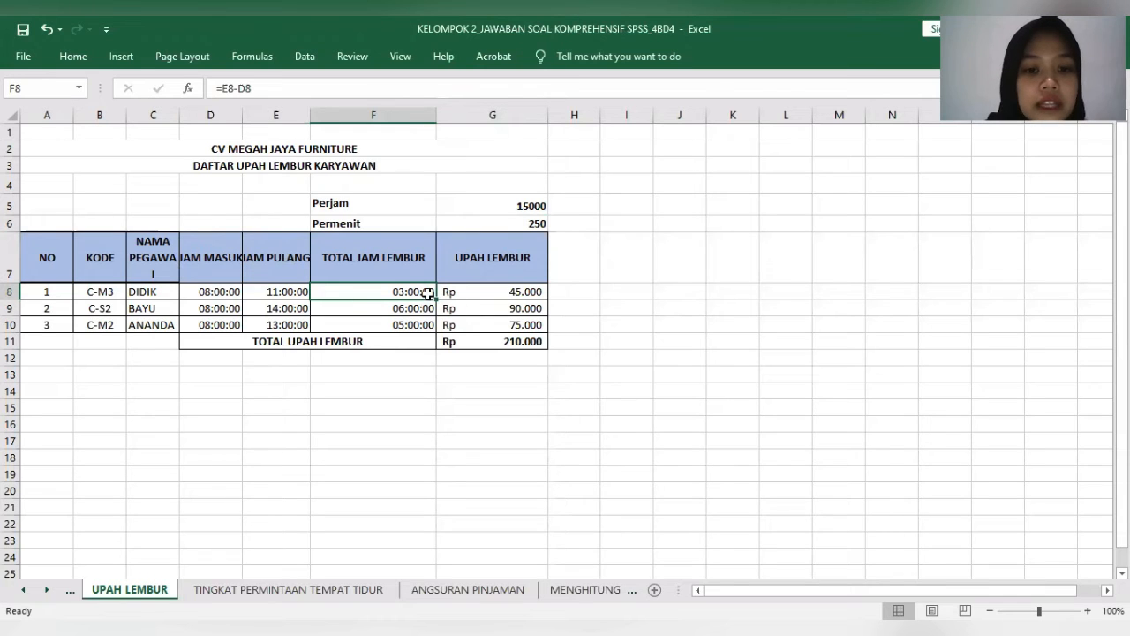
{"action": "left_click_drag", "start_coordinate": [436, 299], "coordinate": [436, 331]}
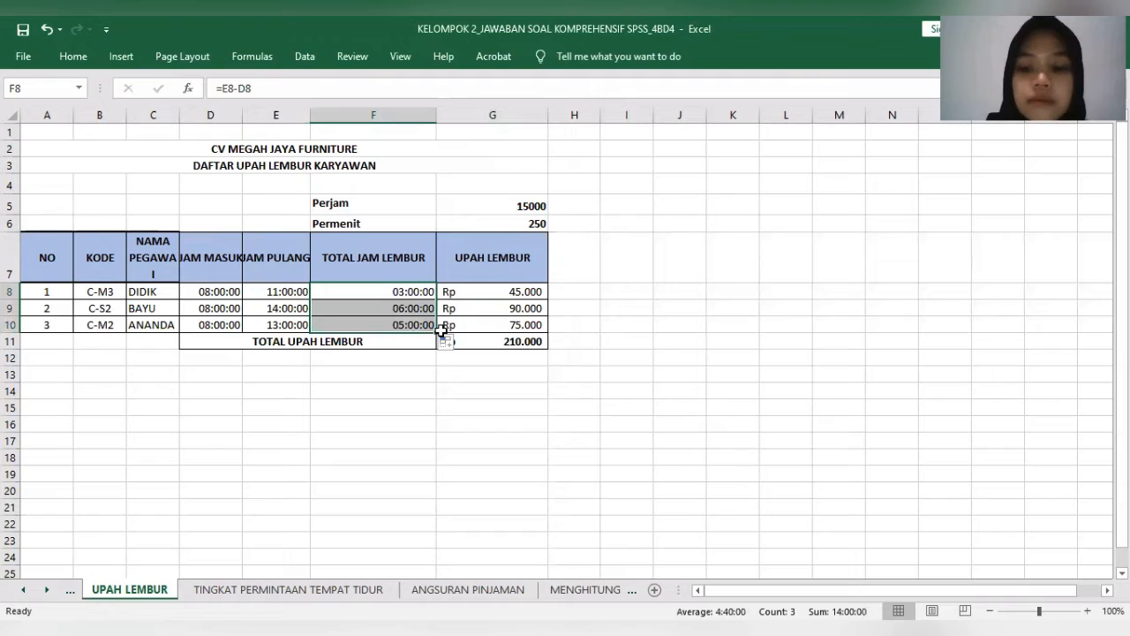
- Review the full UPAH LEMBUR formula in G9, and fill the G8 formula down through G10
{"action": "left_click", "coordinate": [481, 305]}
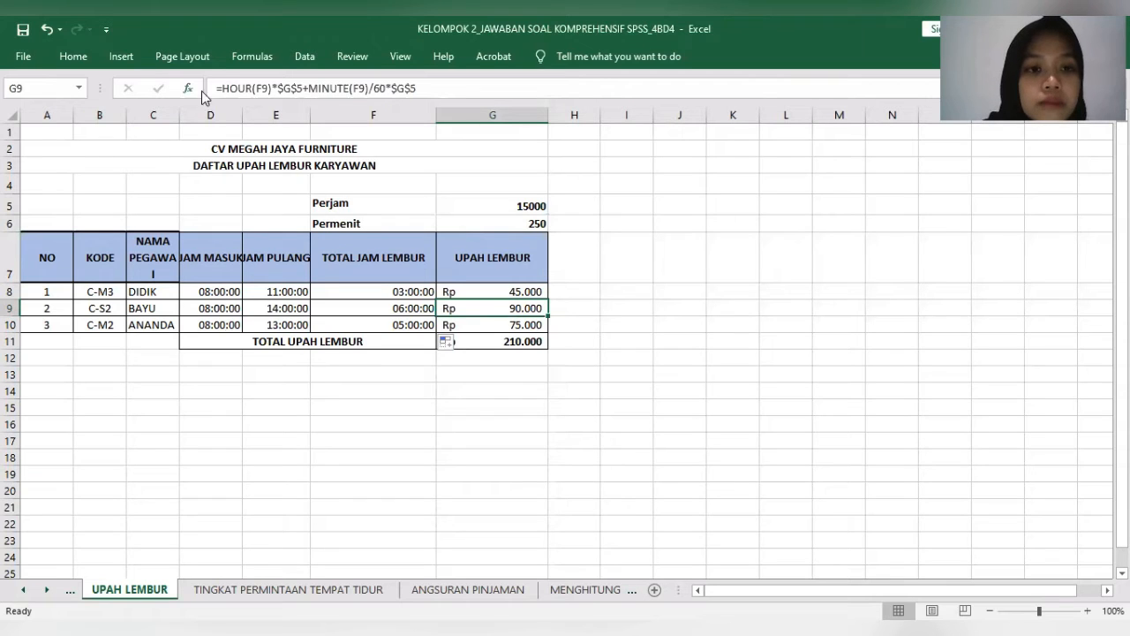
{"action": "left_click", "coordinate": [214, 88]}
{"action": "left_click", "coordinate": [397, 91]}
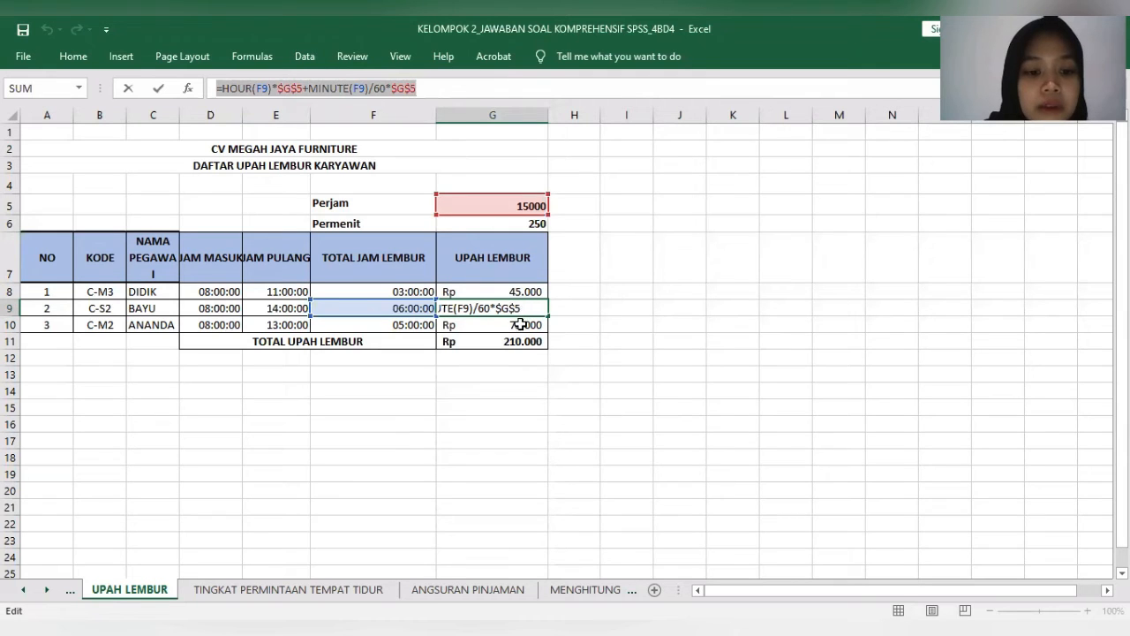
{"action": "left_click", "coordinate": [543, 294]}
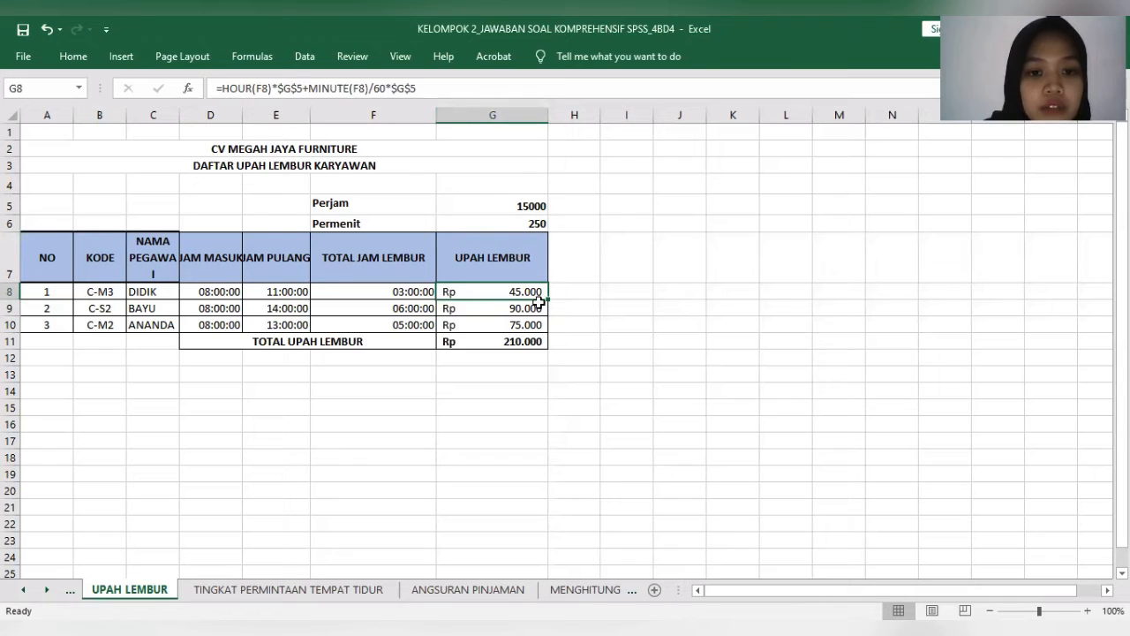
{"action": "left_click_drag", "start_coordinate": [548, 299], "coordinate": [548, 329]}
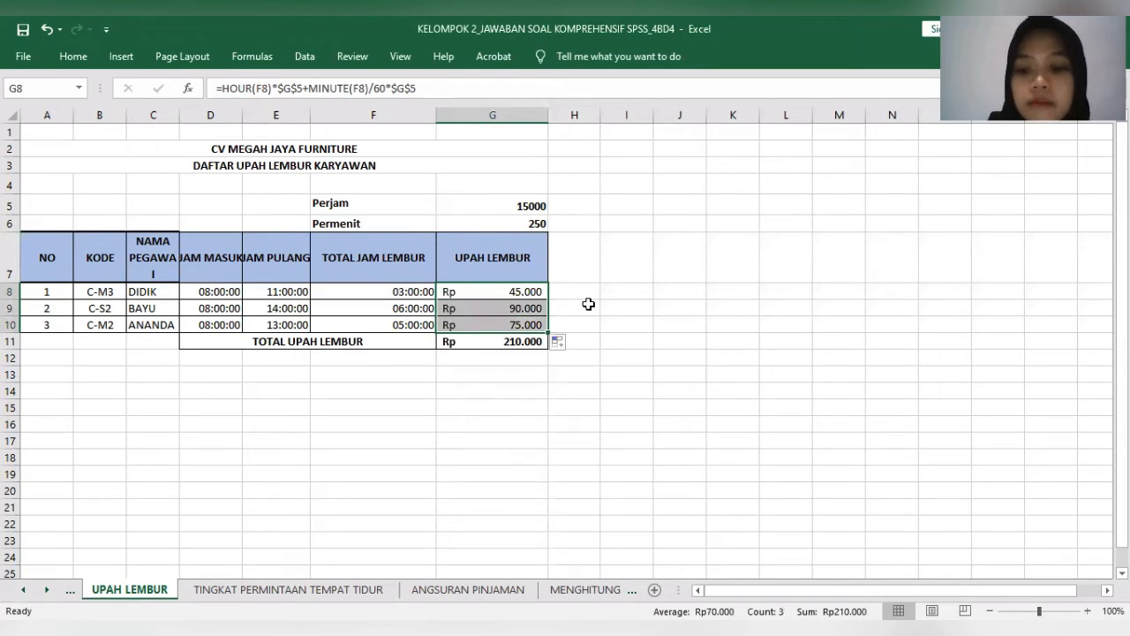
- Compare the UPAH LEMBUR formulas in G9 and G8, and examine the TOTAL UPAH LEMBUR cell G11
{"action": "key", "text": "Return"}
{"action": "left_click", "coordinate": [532, 307]}
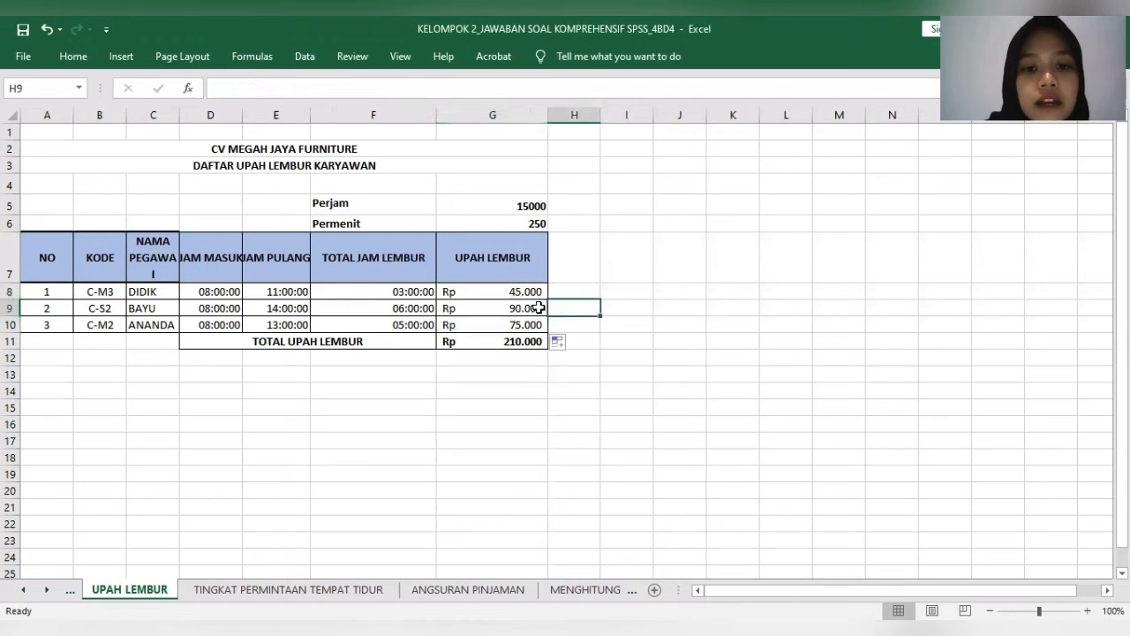
{"action": "key", "text": "Return"}
{"action": "left_click", "coordinate": [532, 307]}
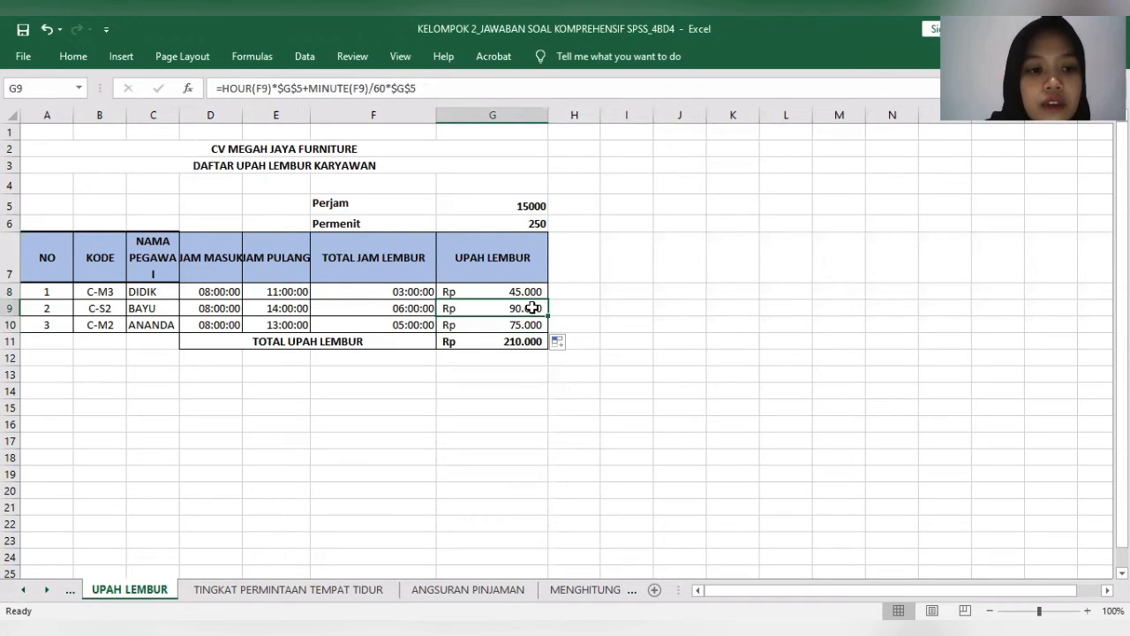
{"action": "left_click", "coordinate": [516, 294]}
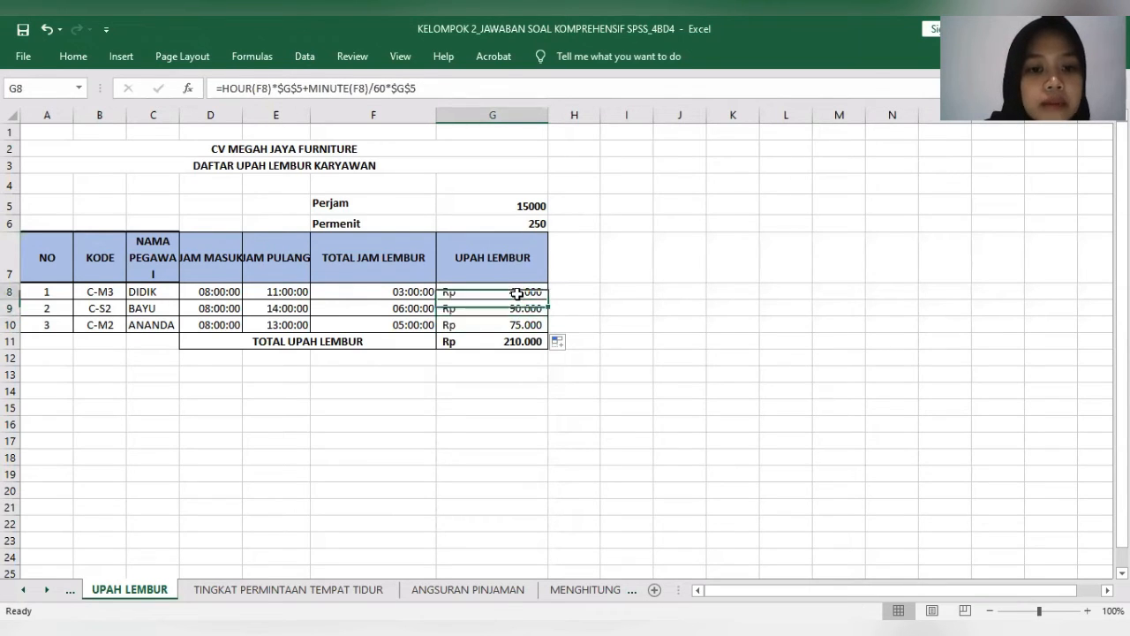
{"action": "left_click", "coordinate": [526, 343]}
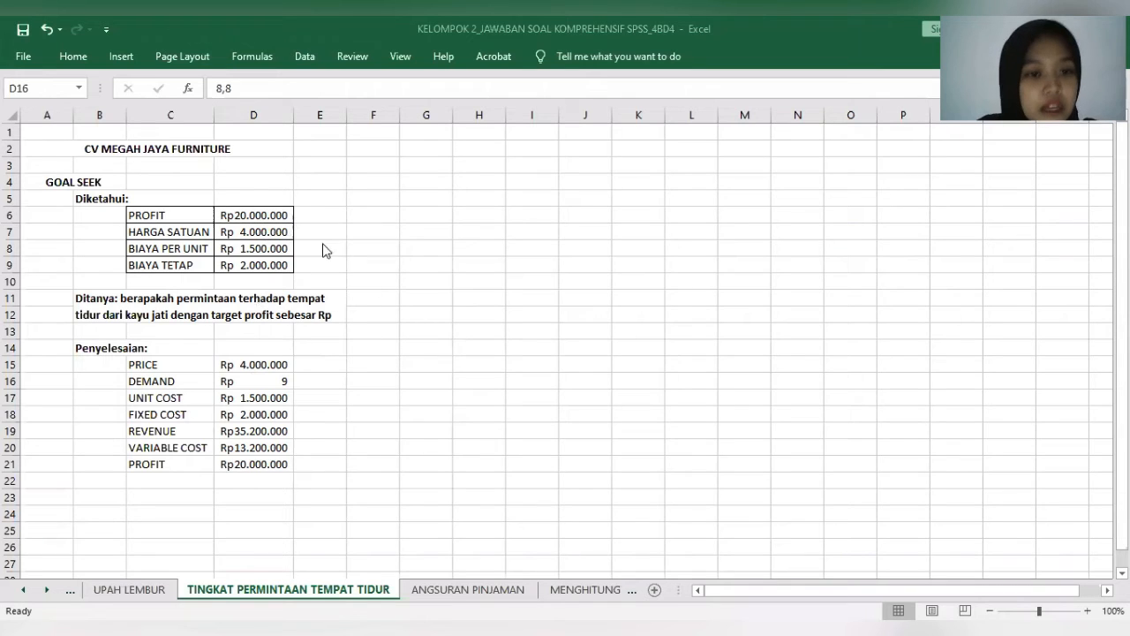
- Check the REVENUE formula in D19 of the goal seek sheet and clear the DEMAND value in D16
{"action": "left_click", "coordinate": [256, 432]}
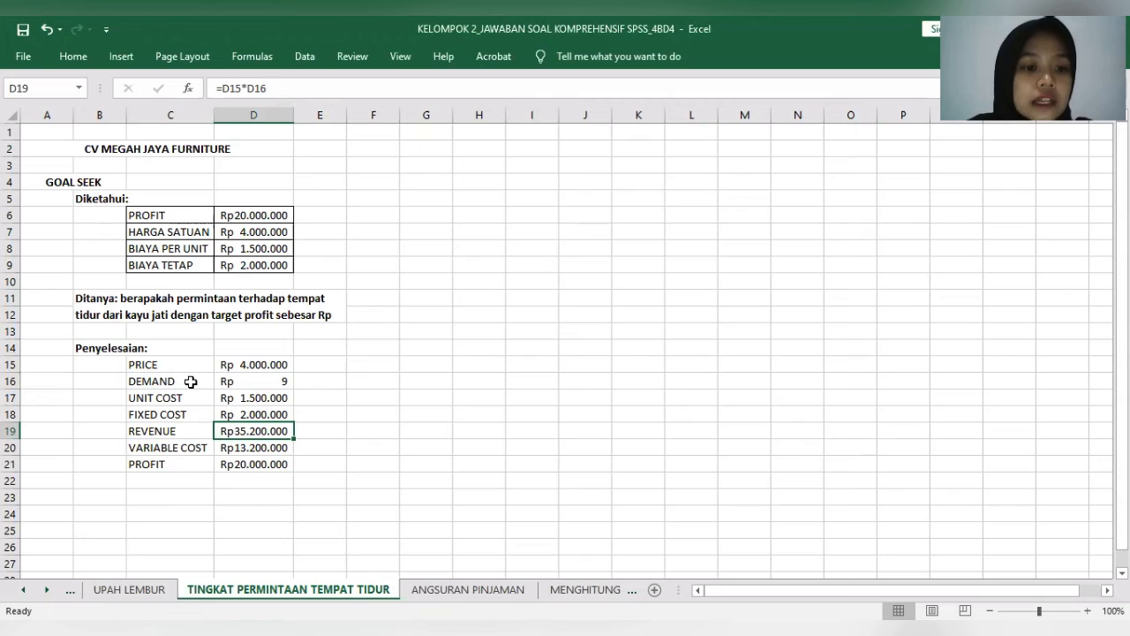
{"action": "left_click", "coordinate": [249, 381]}
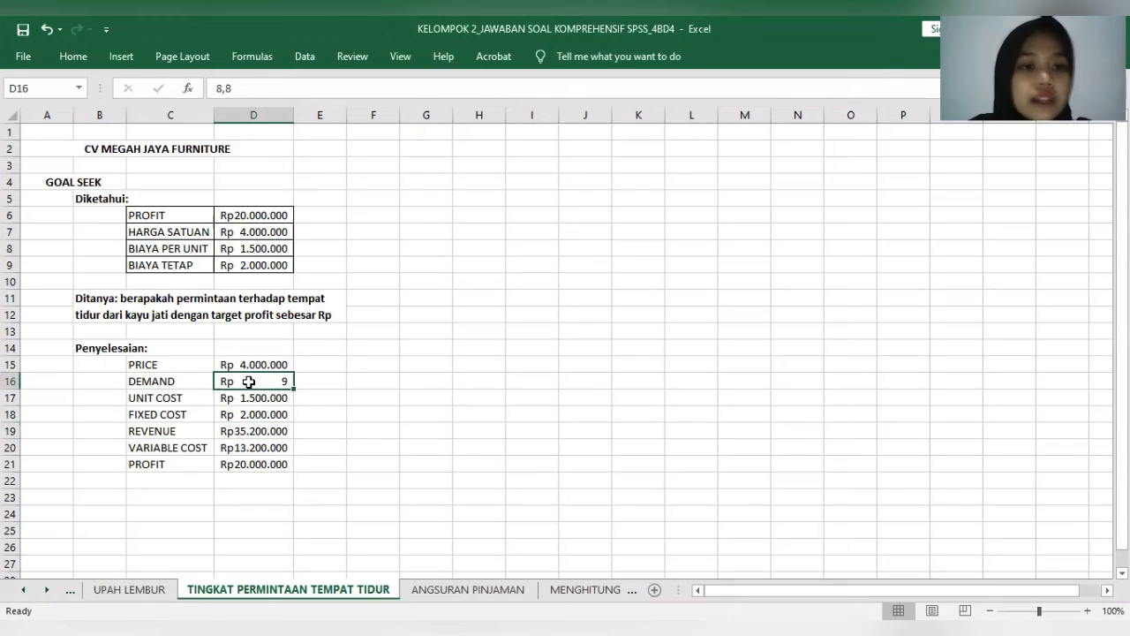
{"action": "key", "text": "BackSpace"}
{"action": "key", "text": "Return"}
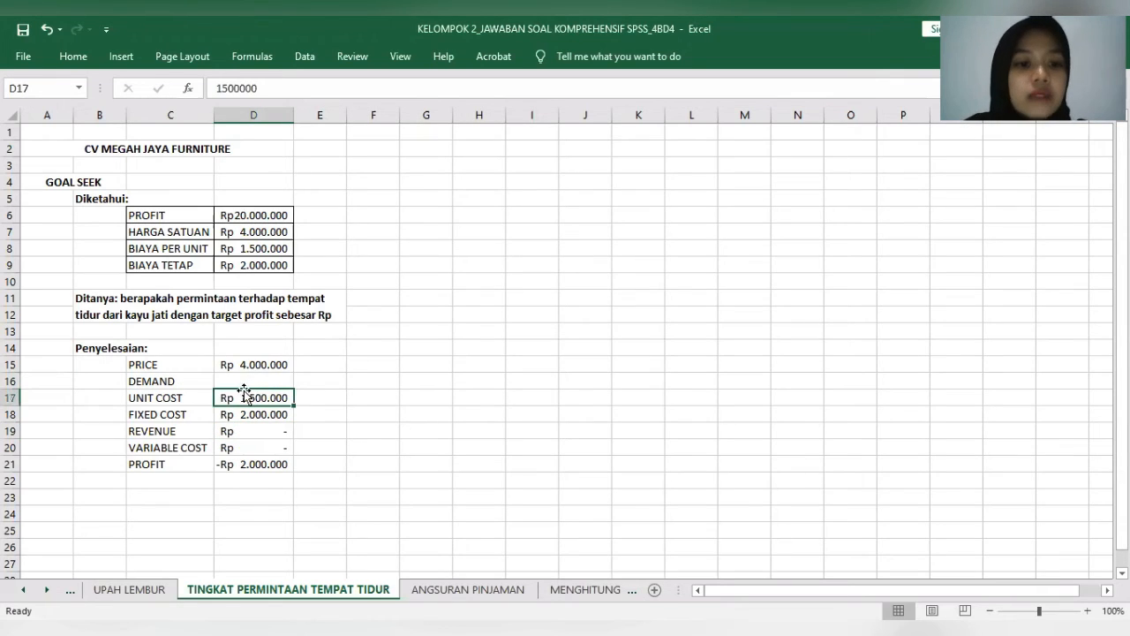
- Examine the VARIABLE COST formula in D20 and the PROFIT formula in D21 with their reference to the DEMAND cell
{"action": "left_click", "coordinate": [251, 380]}
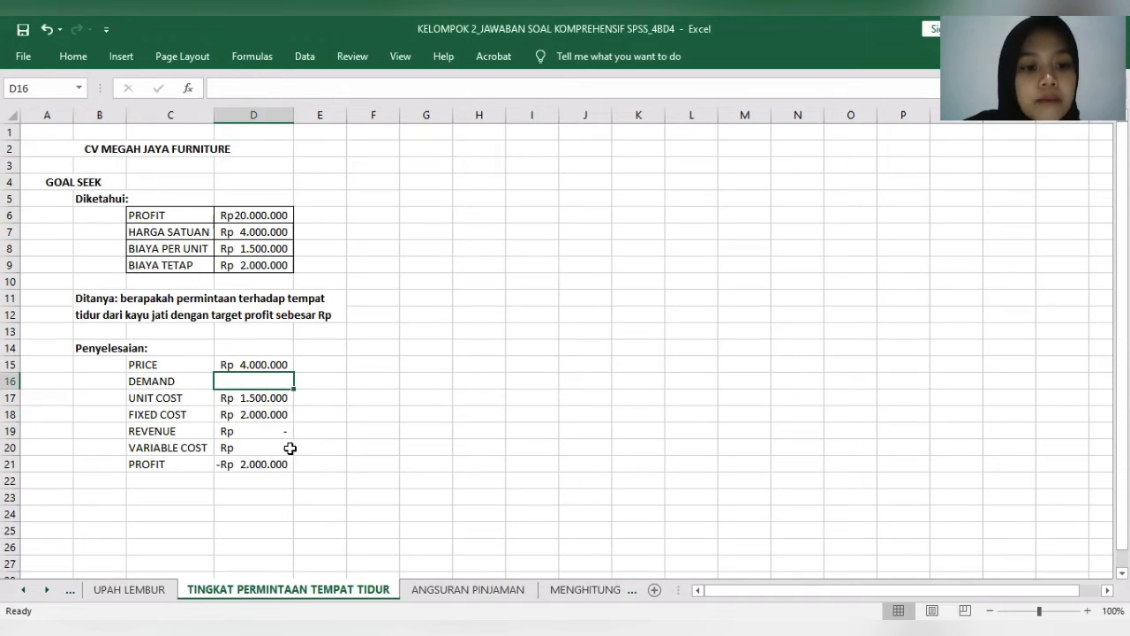
{"action": "left_click", "coordinate": [285, 449]}
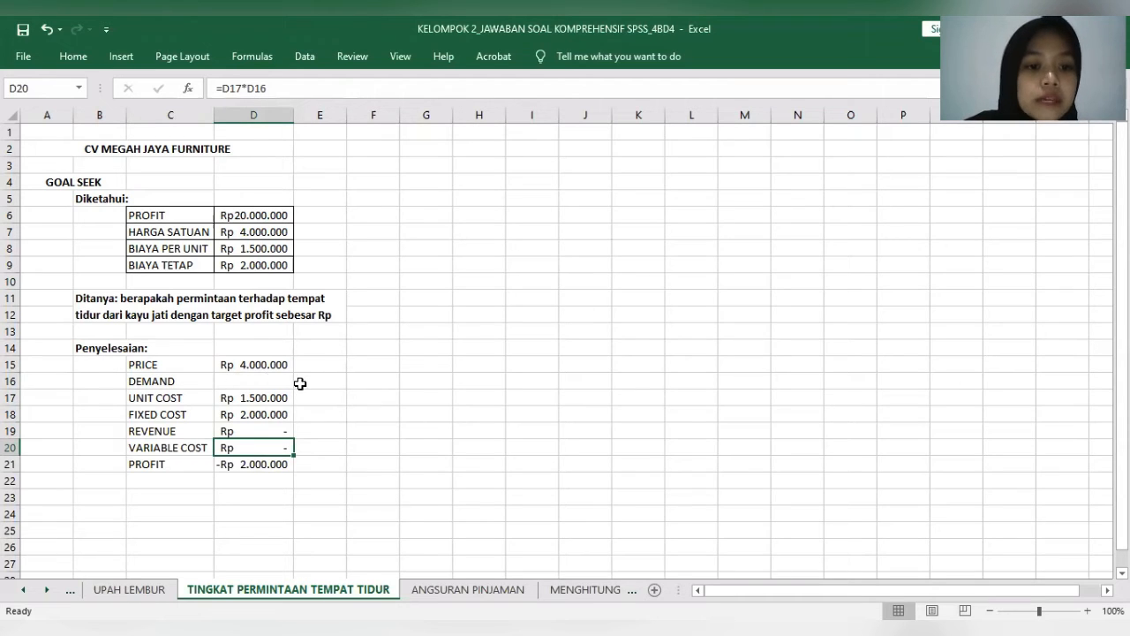
{"action": "left_click", "coordinate": [282, 466]}
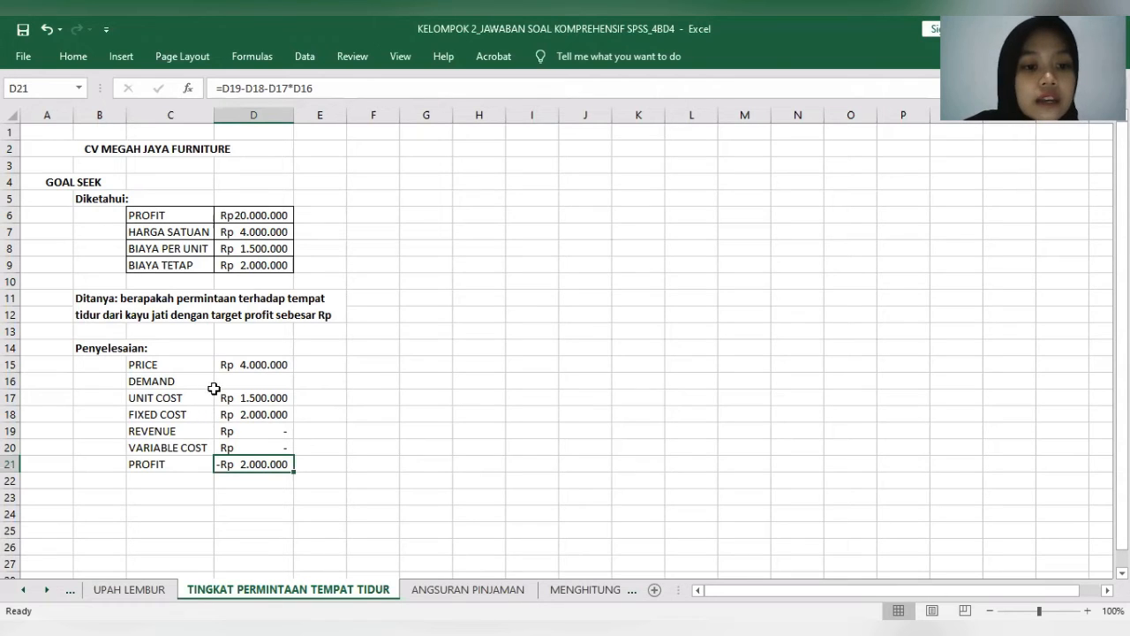
- Run Goal Seek to bring the PROFIT cell D21 to 20000000 by changing the DEMAND cell D16, and accept the solution
{"action": "left_click", "coordinate": [279, 390]}
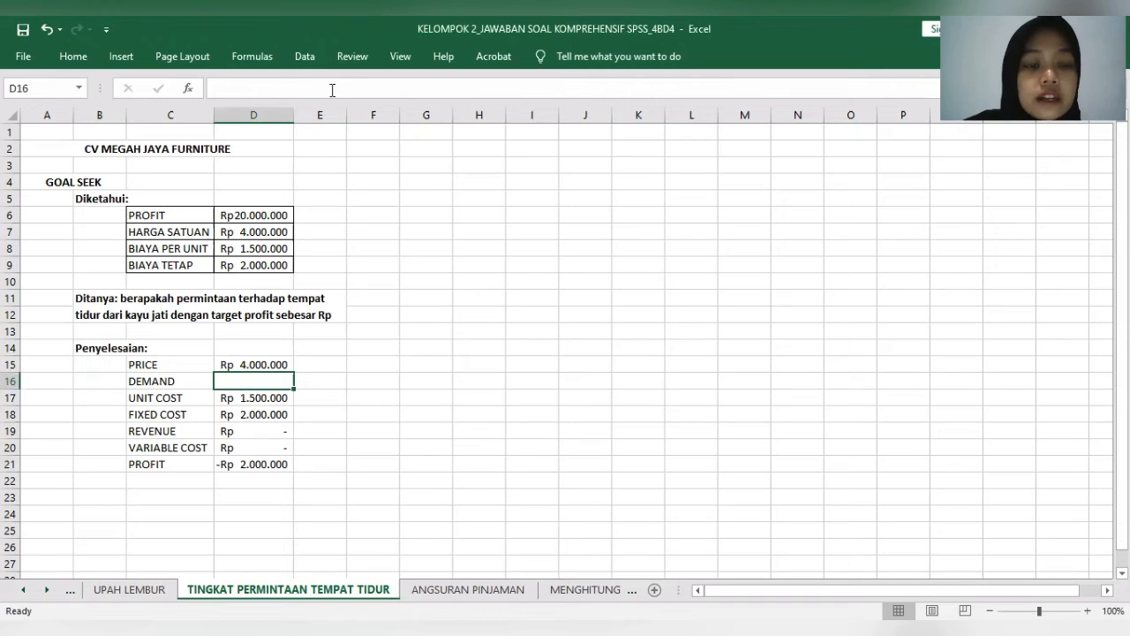
{"action": "left_click", "coordinate": [304, 56]}
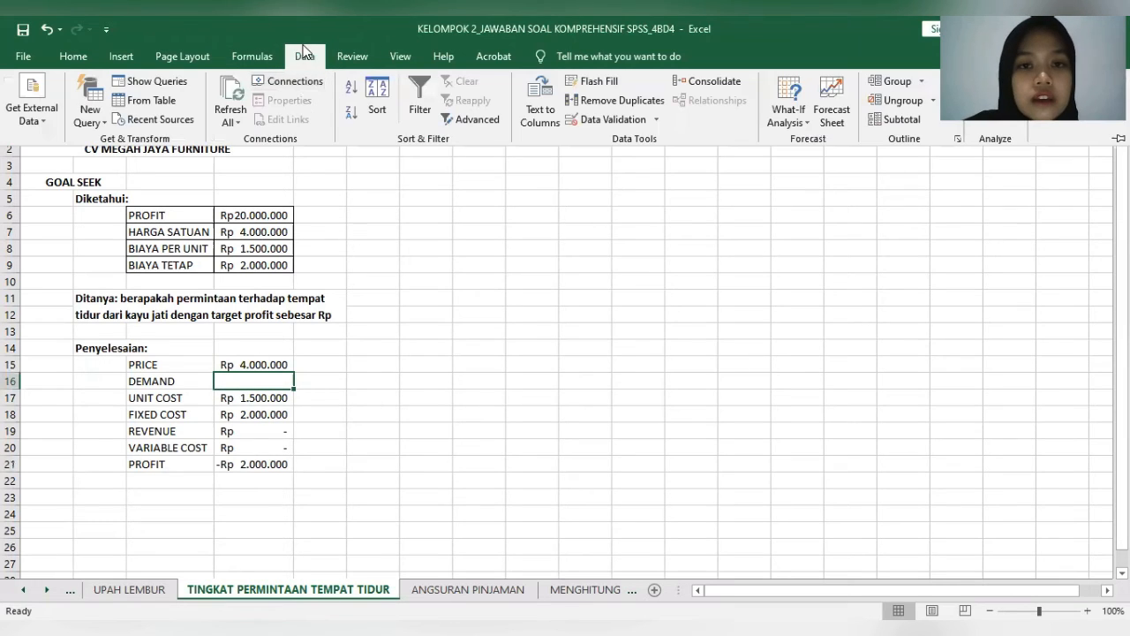
{"action": "left_click", "coordinate": [798, 123]}
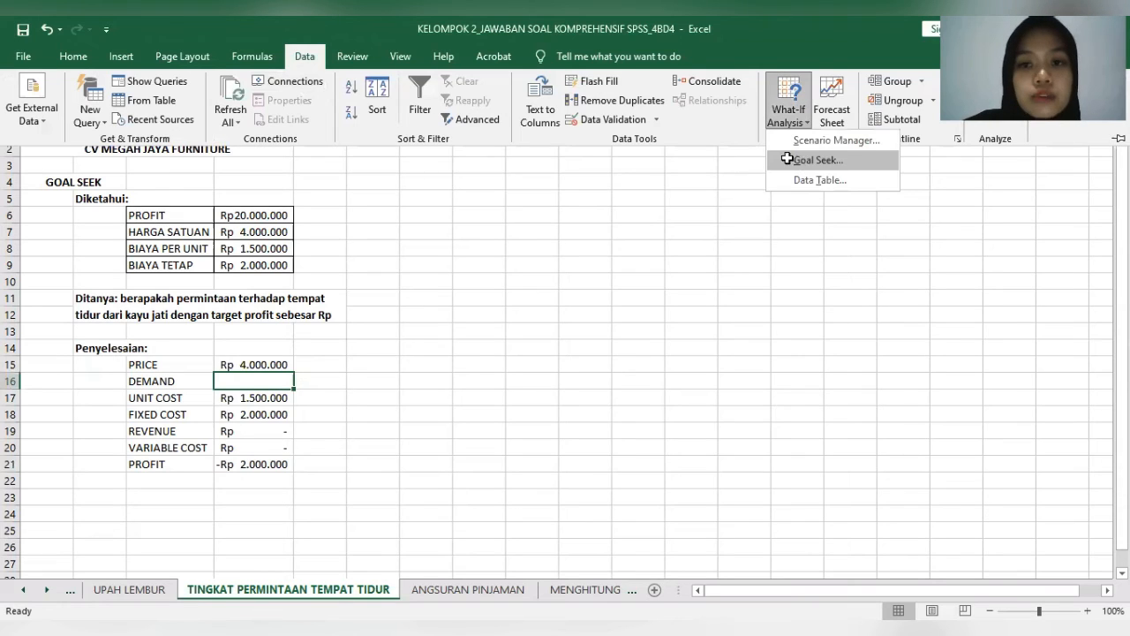
{"action": "left_click", "coordinate": [799, 161]}
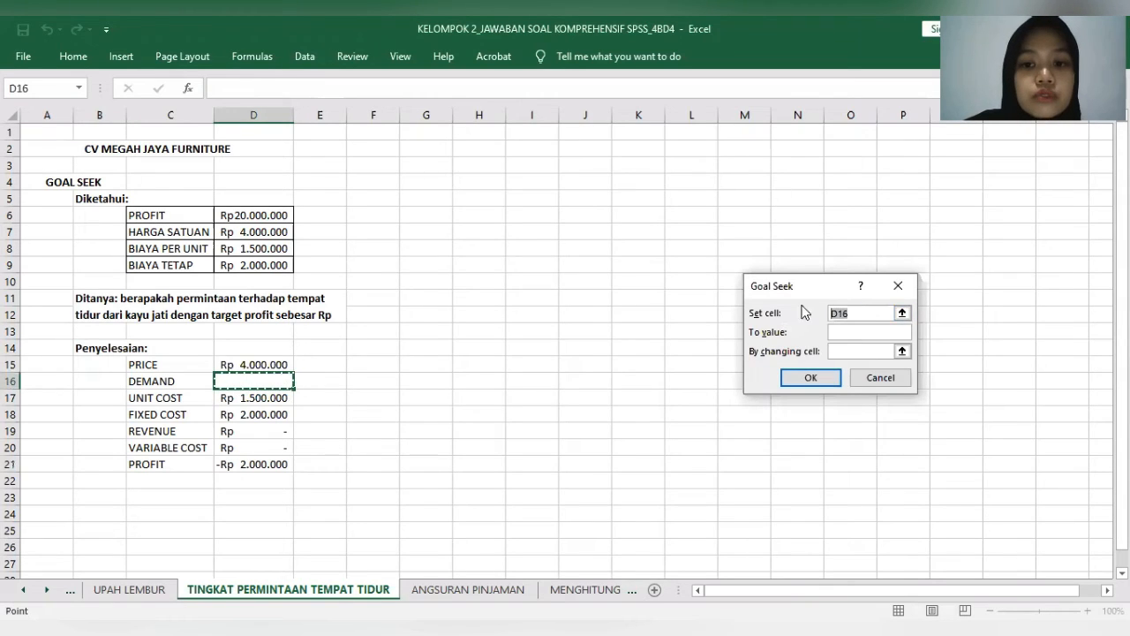
{"action": "left_click", "coordinate": [254, 468]}
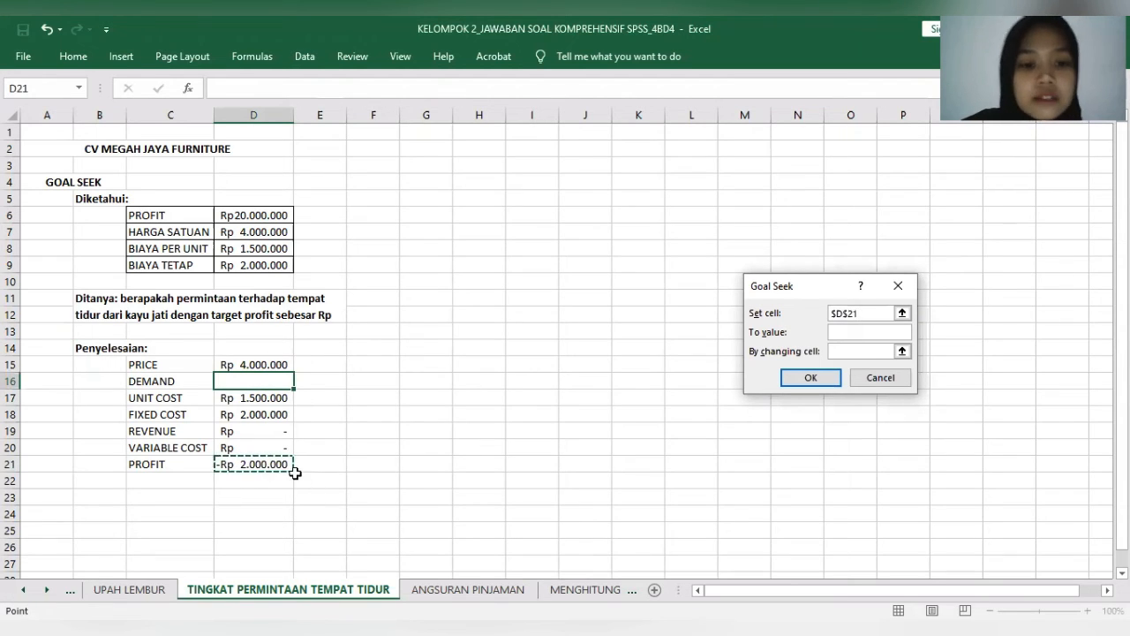
{"action": "left_click", "coordinate": [840, 332]}
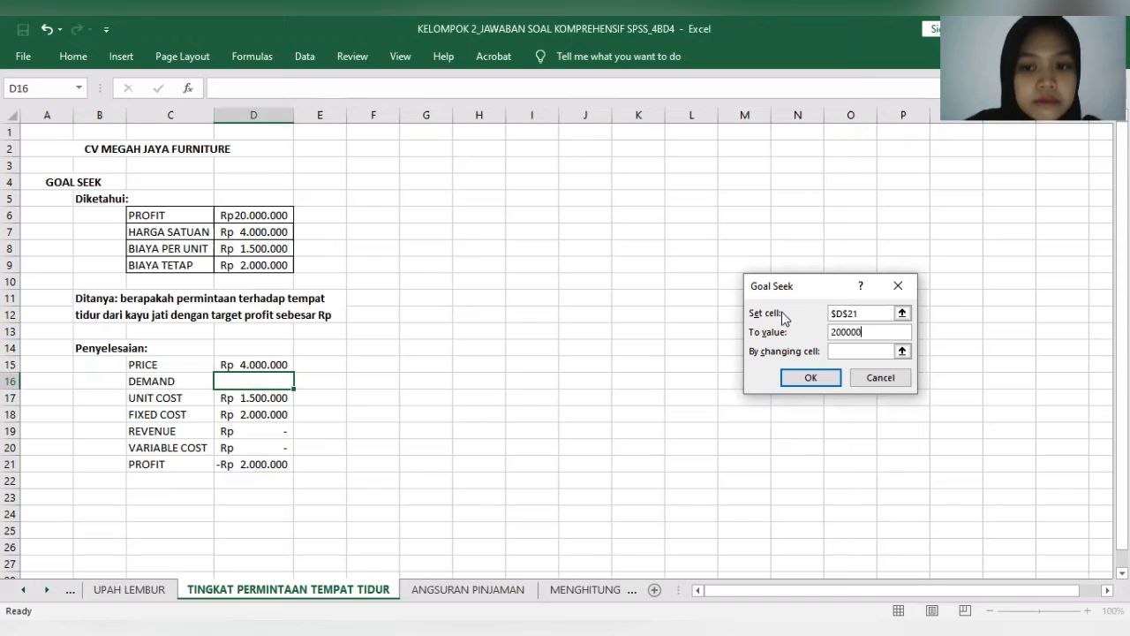
{"action": "type", "text": "20000000"}
{"action": "left_click", "coordinate": [874, 351]}
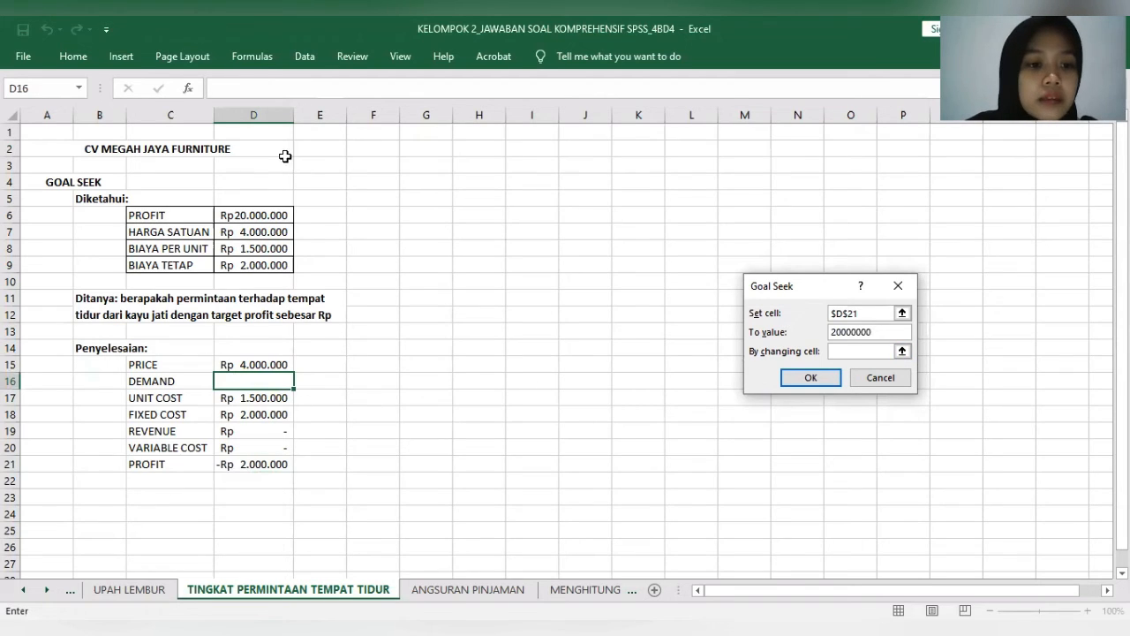
{"action": "left_click", "coordinate": [256, 382]}
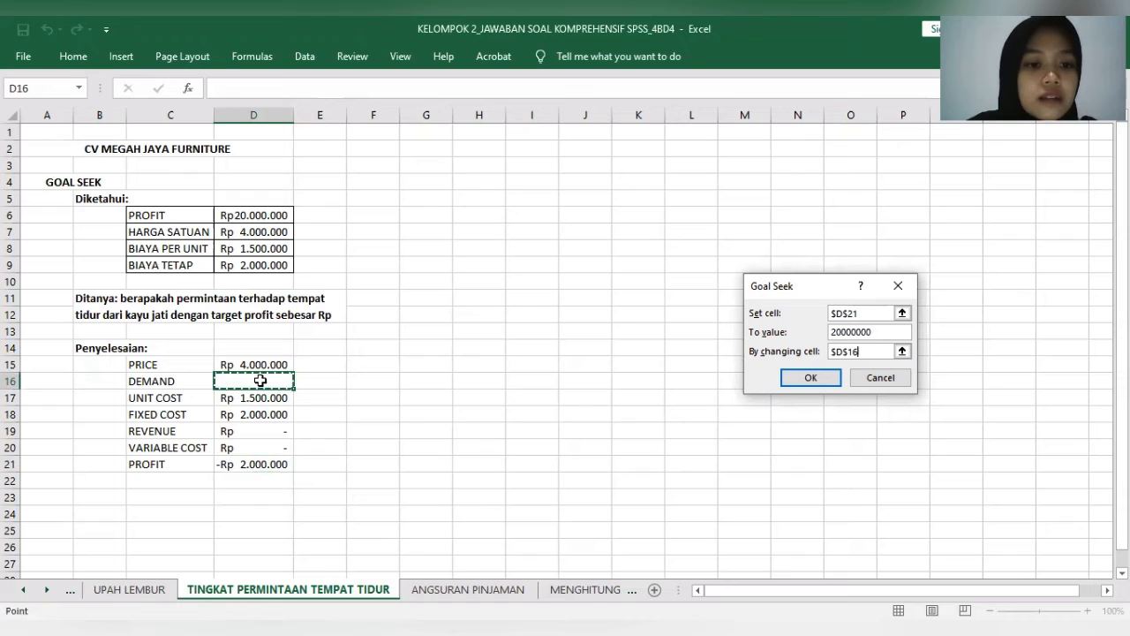
{"action": "left_click", "coordinate": [809, 380]}
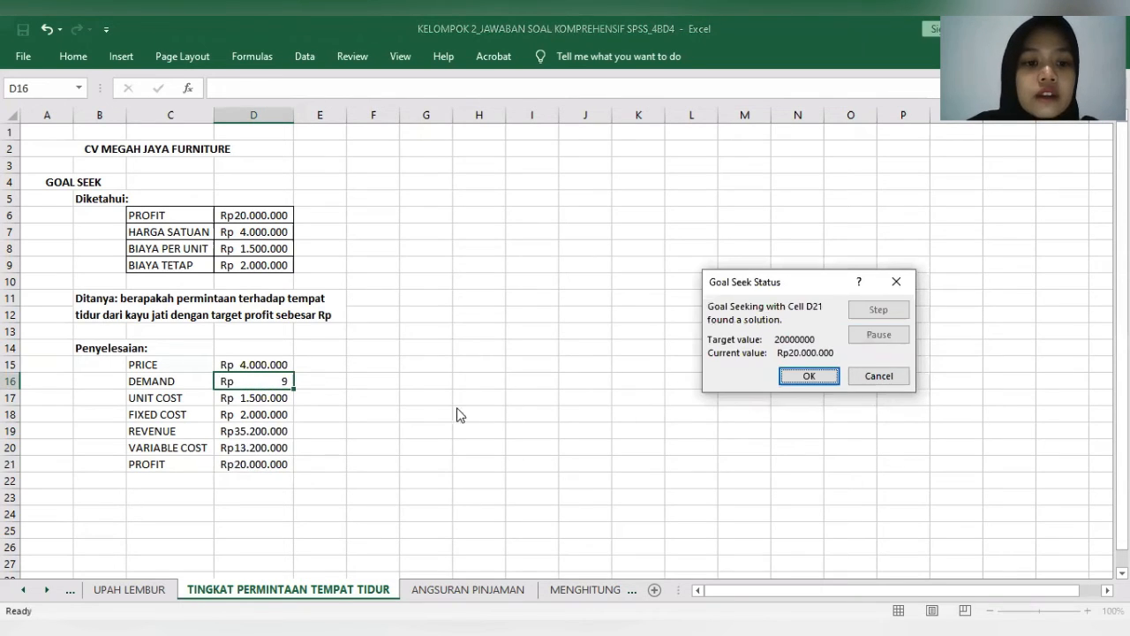
{"action": "left_click", "coordinate": [821, 377]}
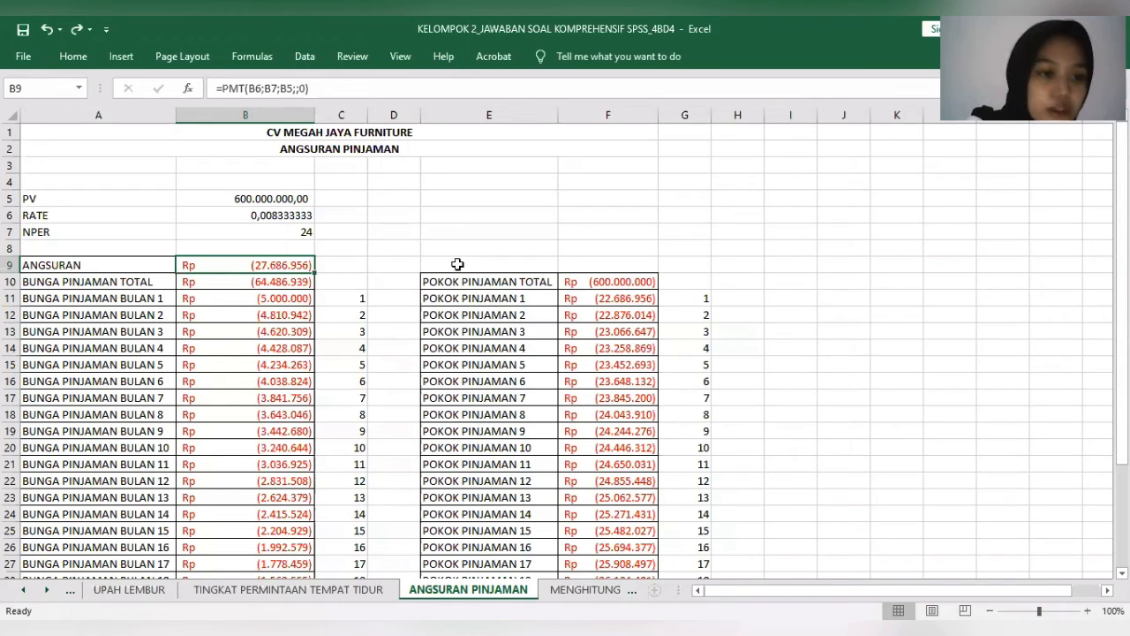
- On the ANGSURAN PINJAMAN sheet, examine the PV, RATE and NPER entries in B5:B7 and the PMT formula for ANGSURAN in B9
{"action": "left_click", "coordinate": [262, 200]}
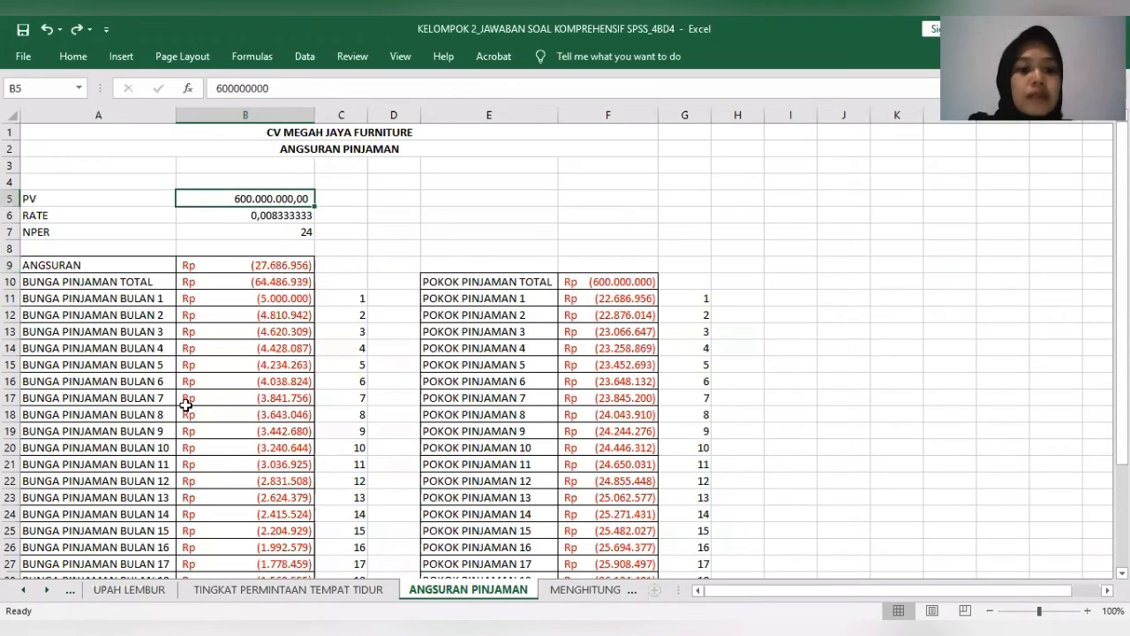
{"action": "left_click", "coordinate": [252, 214]}
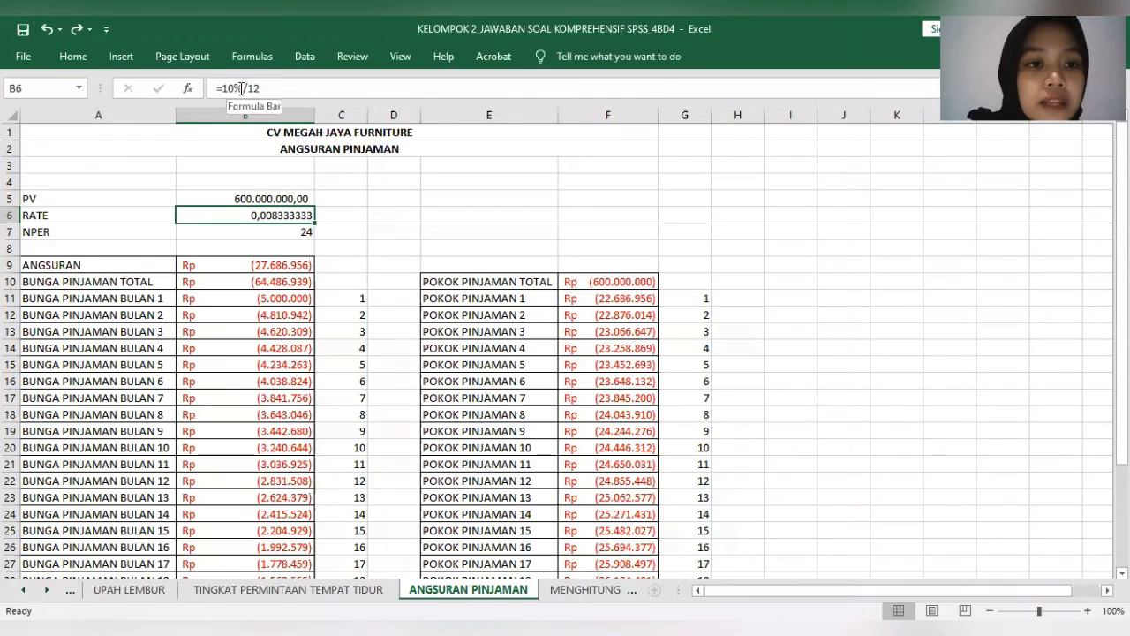
{"action": "left_click", "coordinate": [299, 231]}
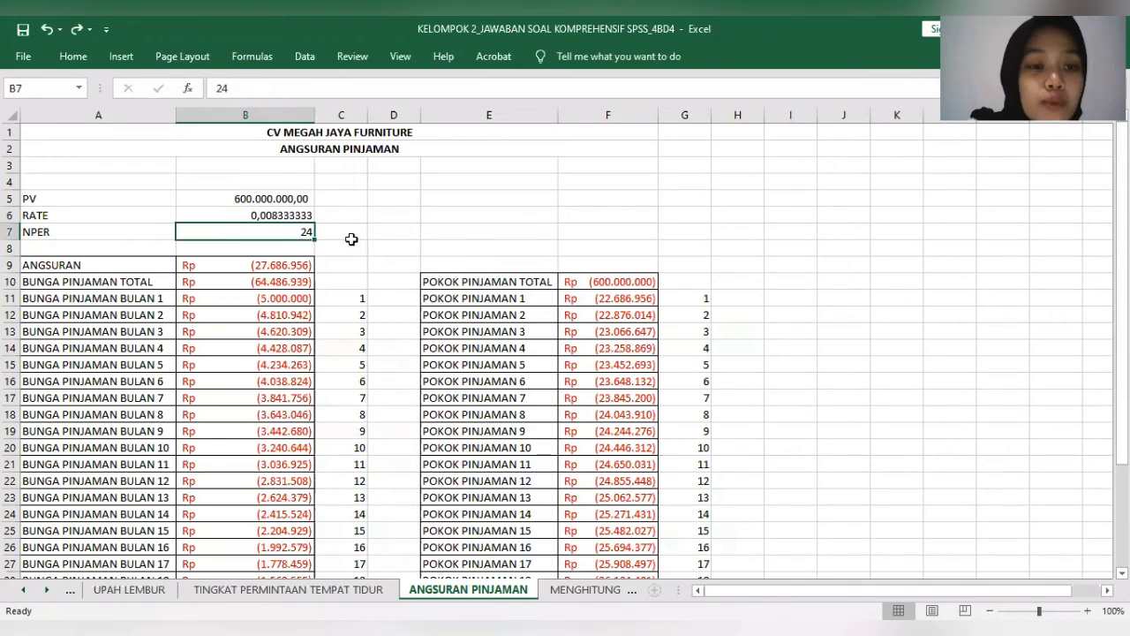
{"action": "left_click", "coordinate": [295, 267]}
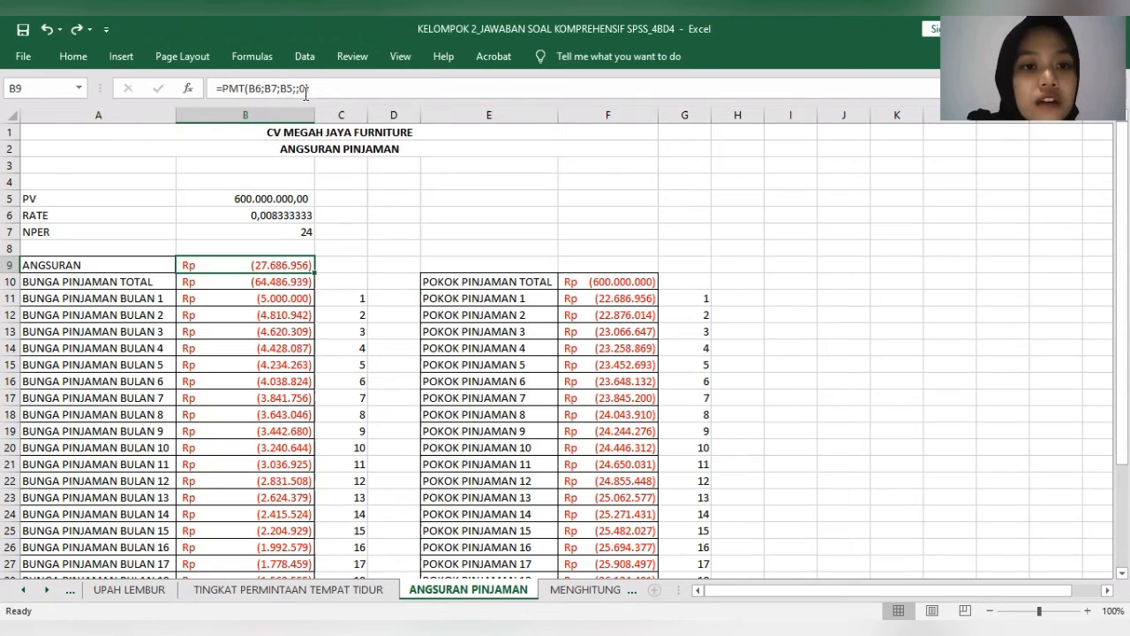
{"action": "key", "text": "F2"}
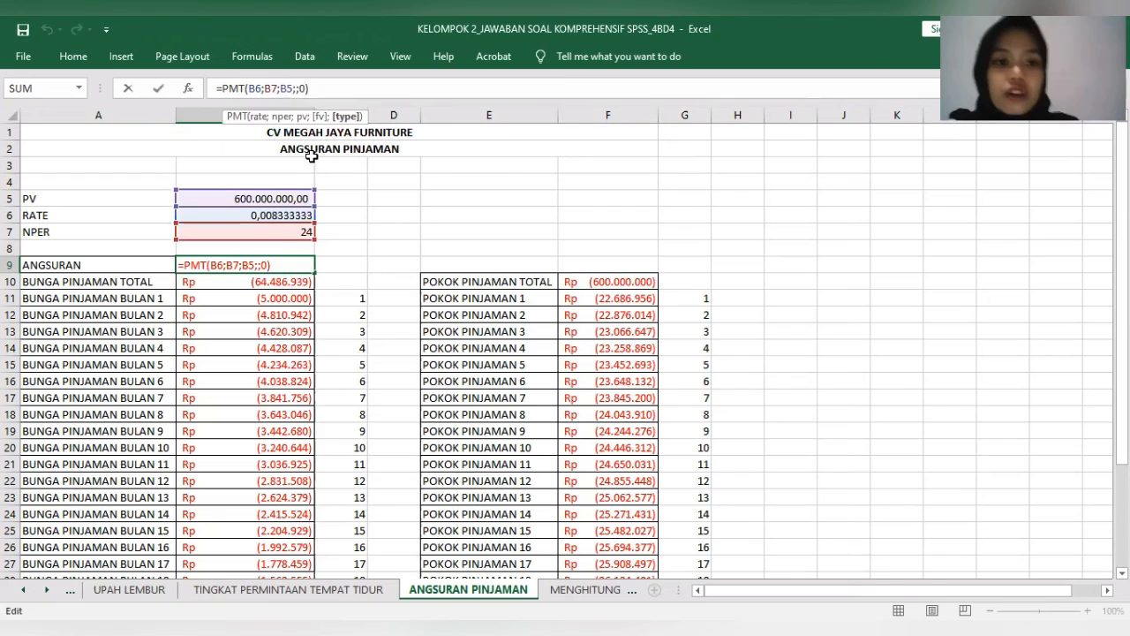
{"action": "key", "text": "Return"}
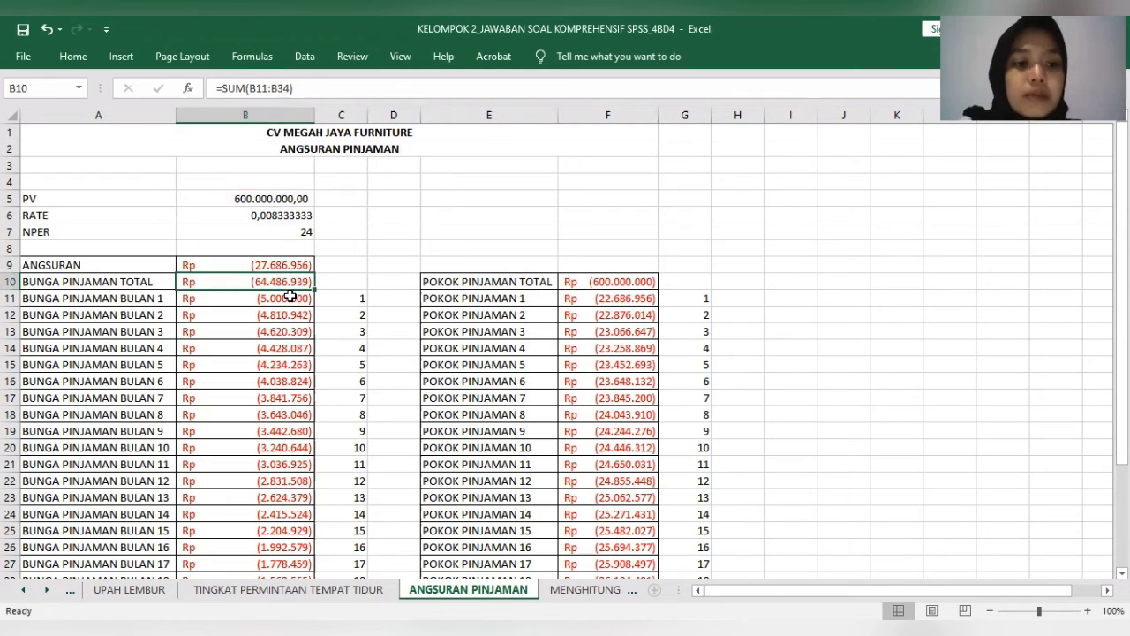
- Examine the IPMT formula for BUNGA PINJAMAN BULAN 1 in B11 with its references, and look over the monthly interest rows through month 24
{"action": "left_click", "coordinate": [289, 298]}
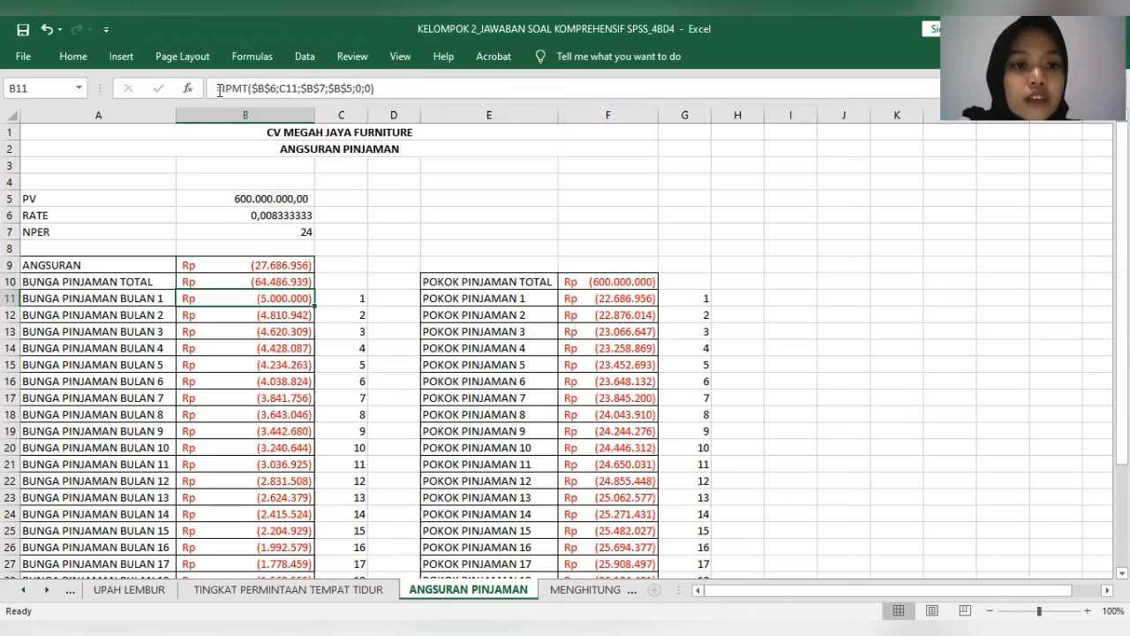
{"action": "left_click", "coordinate": [392, 93]}
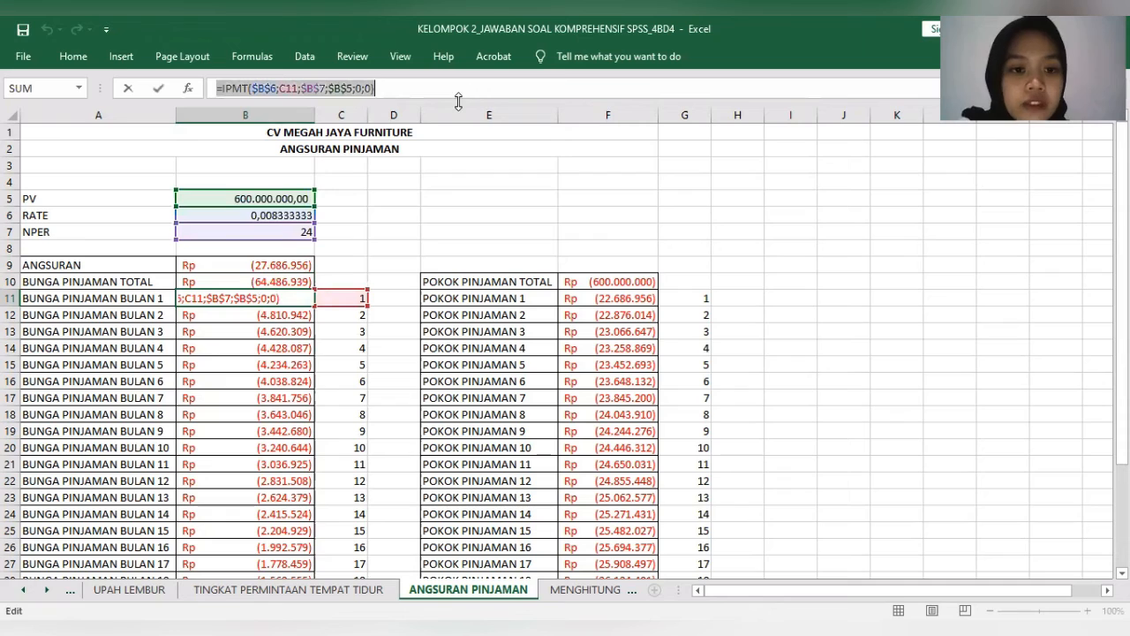
{"action": "key", "text": "Return"}
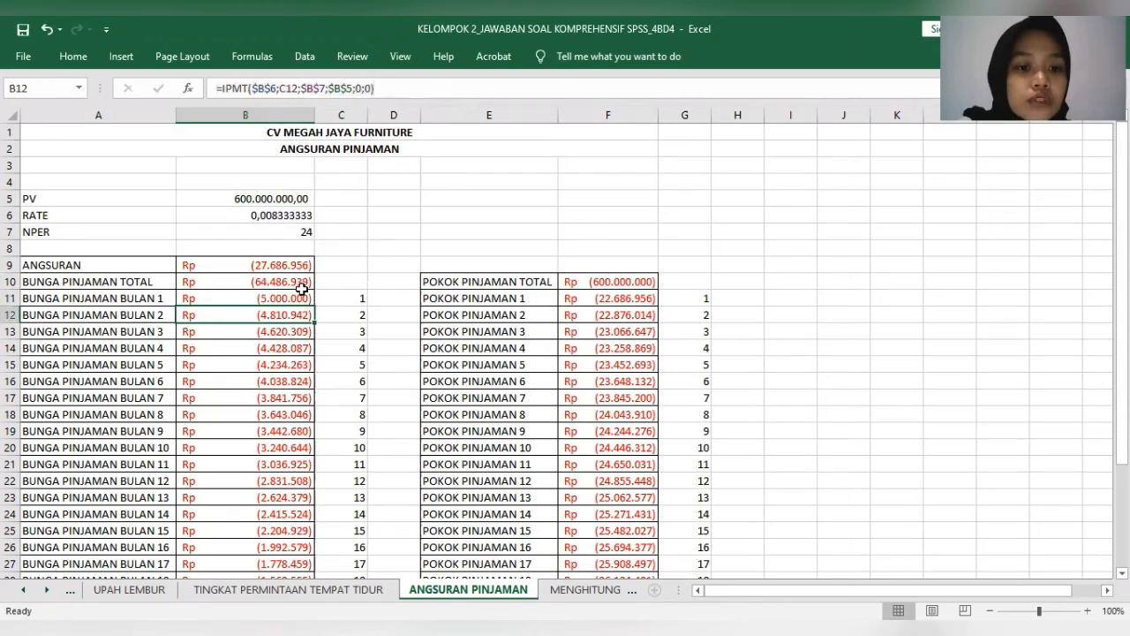
{"action": "key", "text": "Up"}
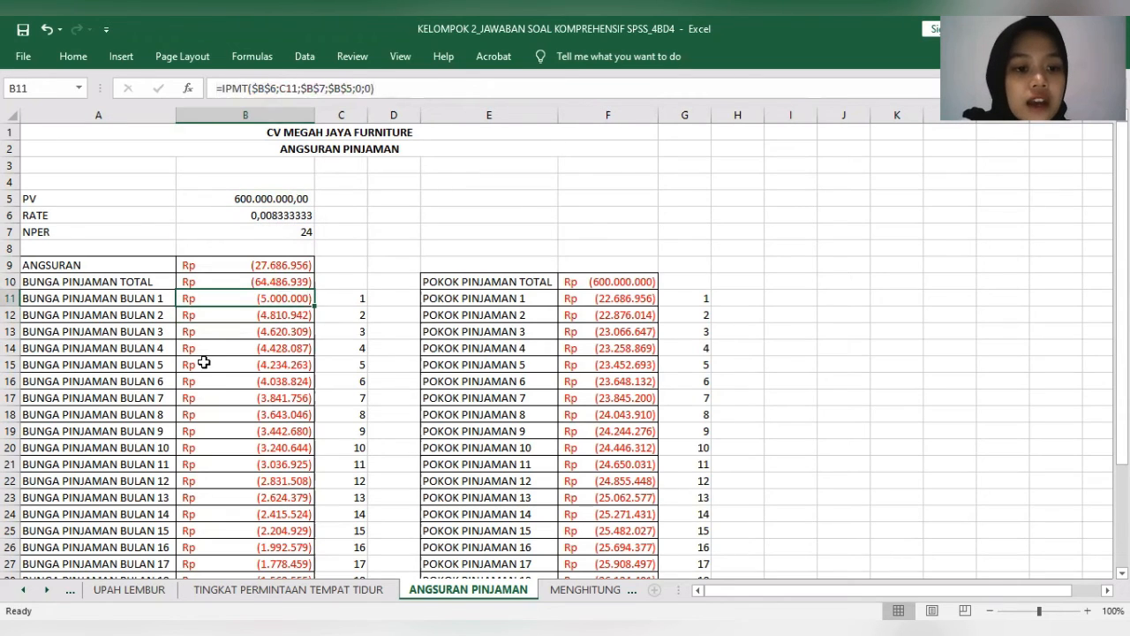
{"action": "scroll", "coordinate": [180, 420], "scroll_direction": "down", "scroll_amount": 4}
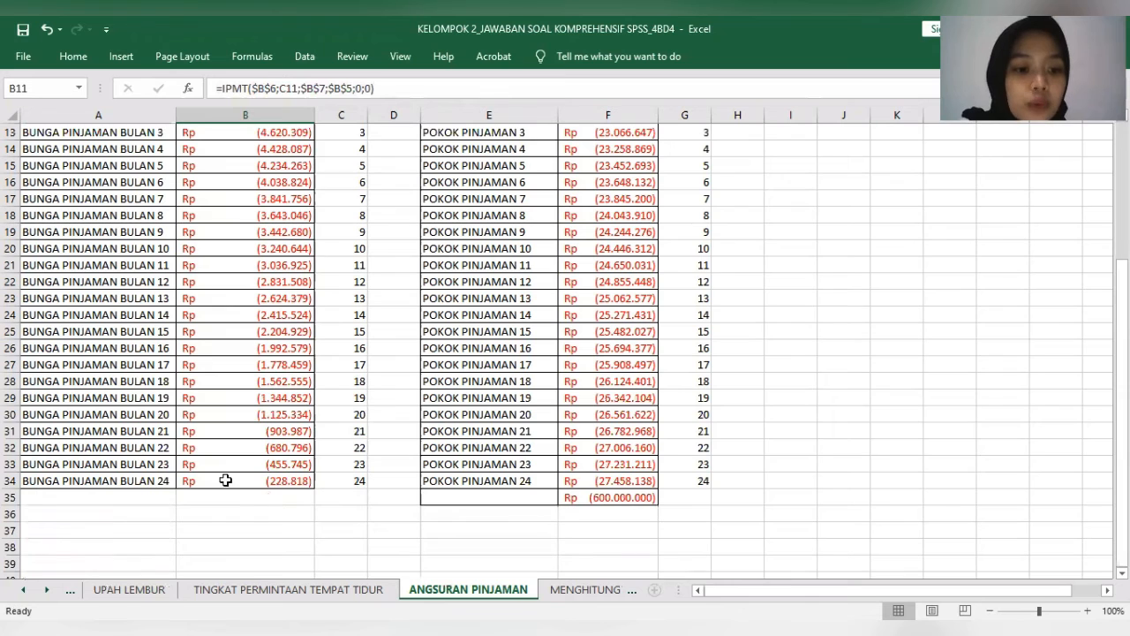
{"action": "scroll", "coordinate": [219, 376], "scroll_direction": "up", "scroll_amount": 4}
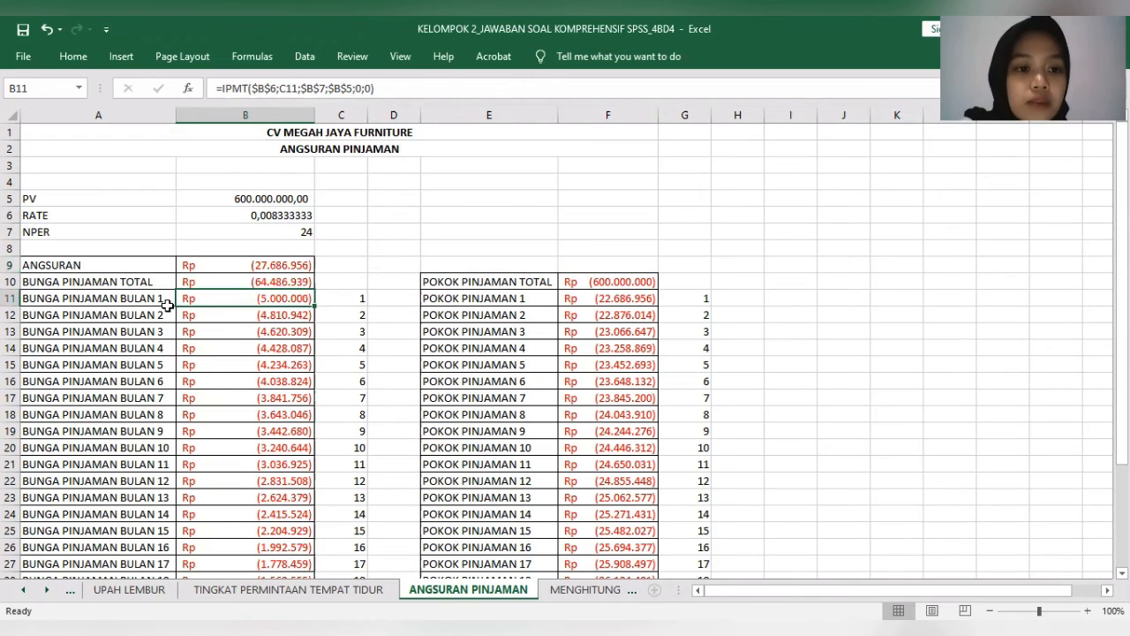
{"action": "scroll", "coordinate": [224, 330], "scroll_direction": "down", "scroll_amount": 3}
{"action": "scroll", "coordinate": [228, 314], "scroll_direction": "up", "scroll_amount": 2}
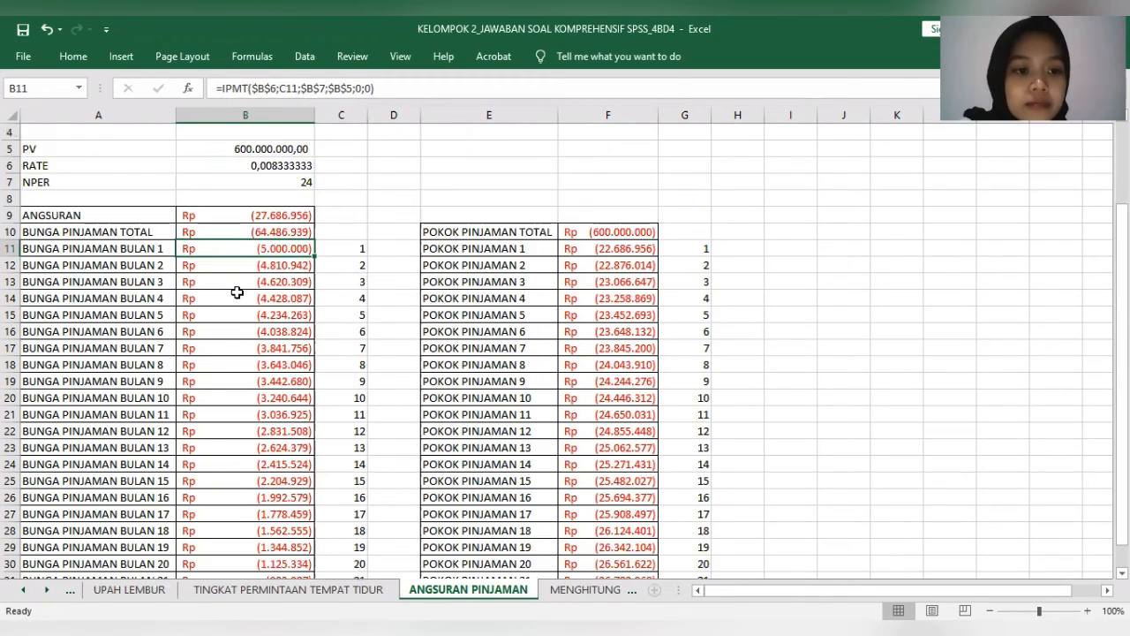
{"action": "scroll", "coordinate": [231, 305], "scroll_direction": "up", "scroll_amount": 1}
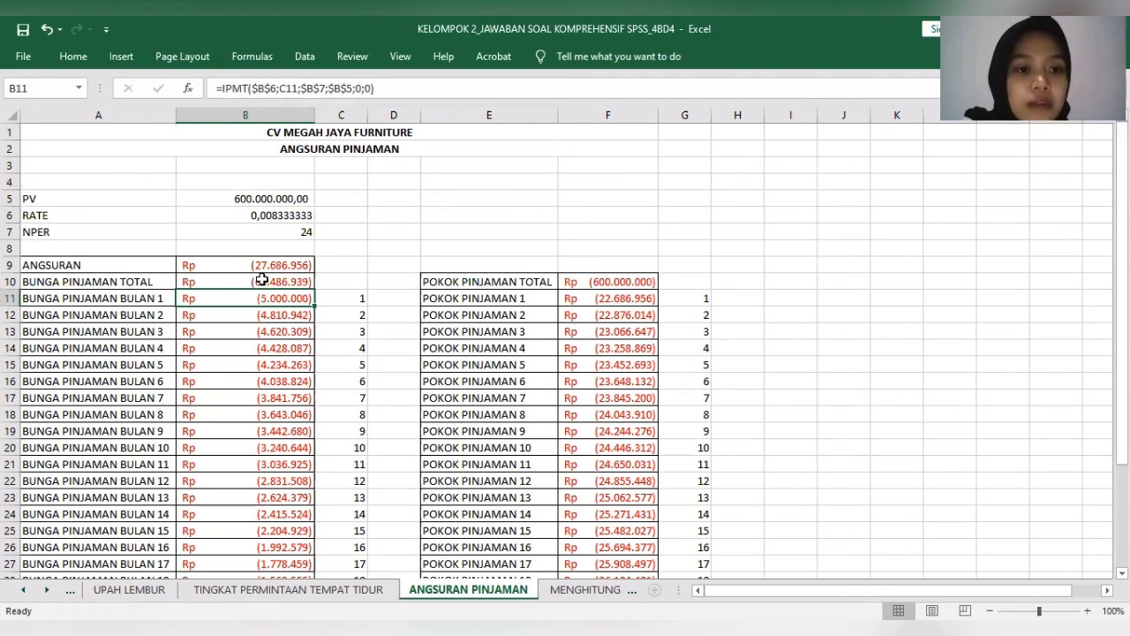
- Check the BUNGA PINJAMAN TOTAL formula in B10 against the monthly interest rows it sums
{"action": "left_click", "coordinate": [262, 281]}
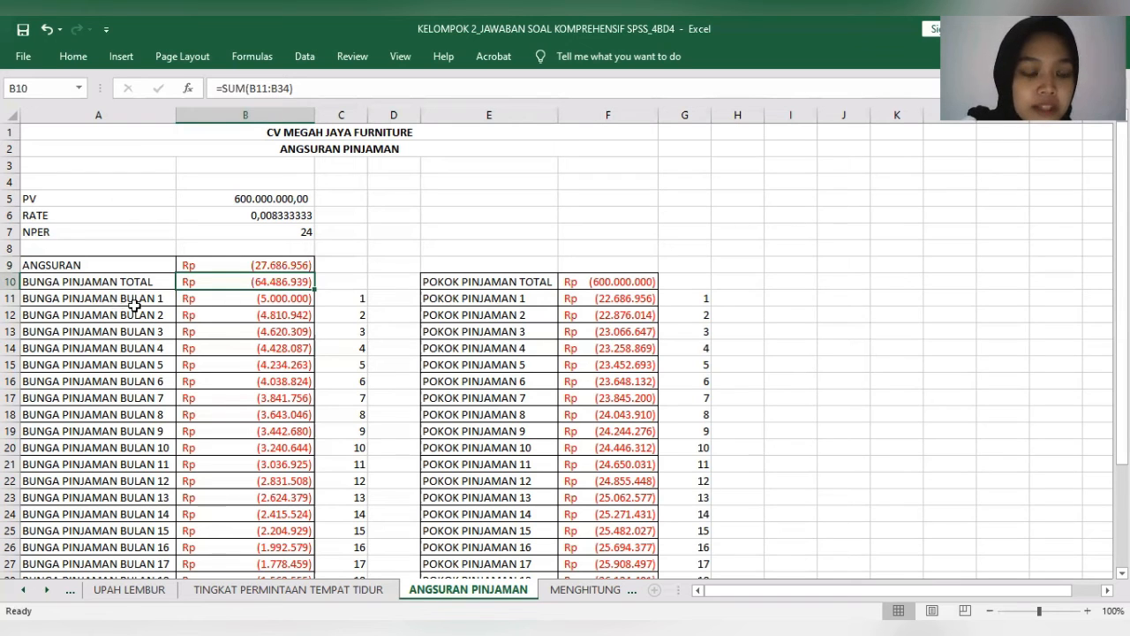
{"action": "scroll", "coordinate": [180, 433], "scroll_direction": "down", "scroll_amount": 4}
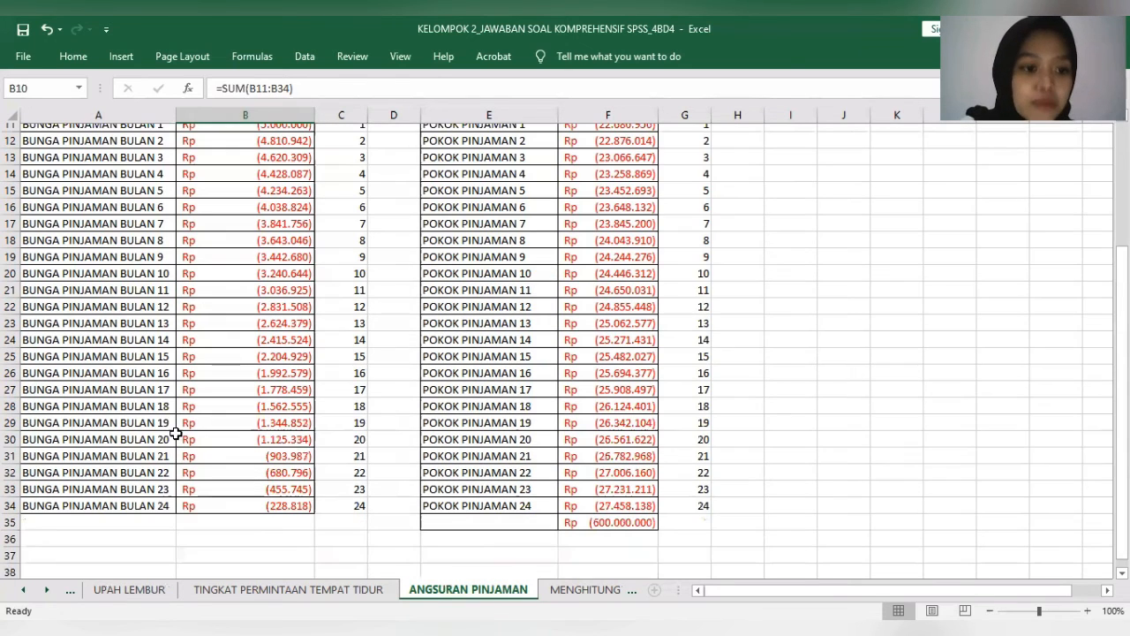
{"action": "scroll", "coordinate": [115, 433], "scroll_direction": "down", "scroll_amount": 1}
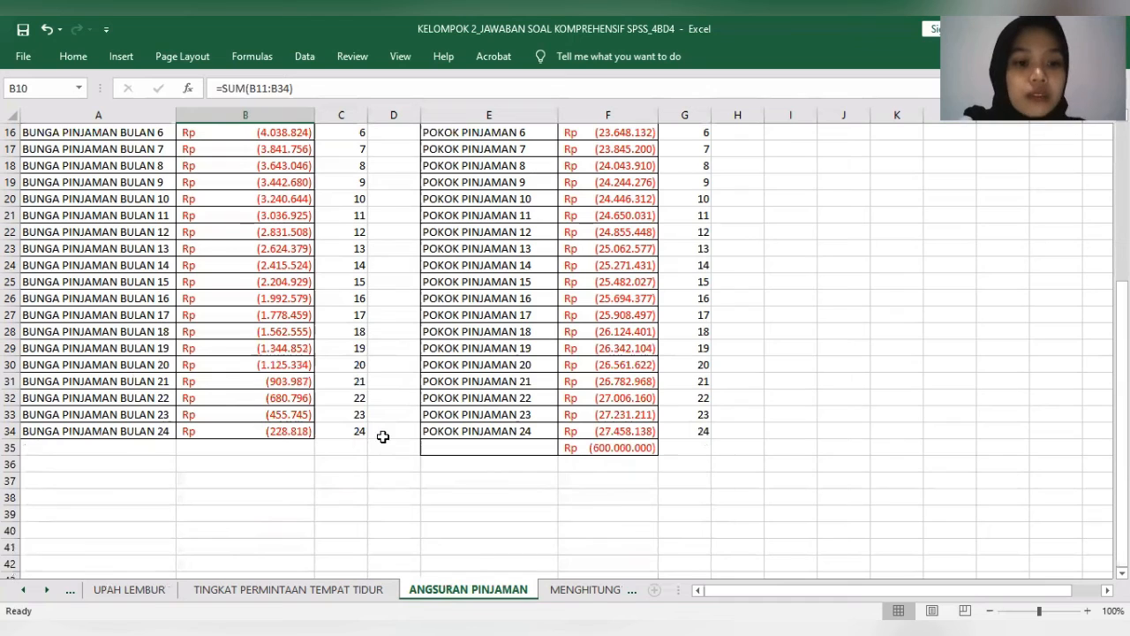
- Review the PPMT formula for POKOK PINJAMAN 1 in F11 and fill it down through F34
{"action": "scroll", "coordinate": [613, 261], "scroll_direction": "up", "scroll_amount": 4}
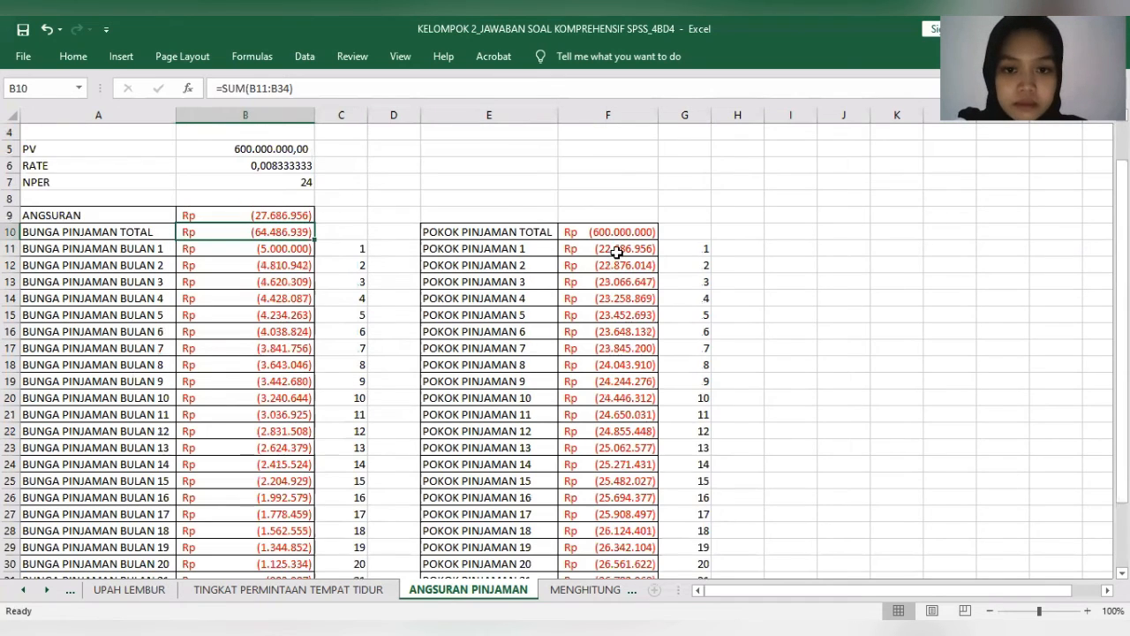
{"action": "left_click", "coordinate": [613, 250]}
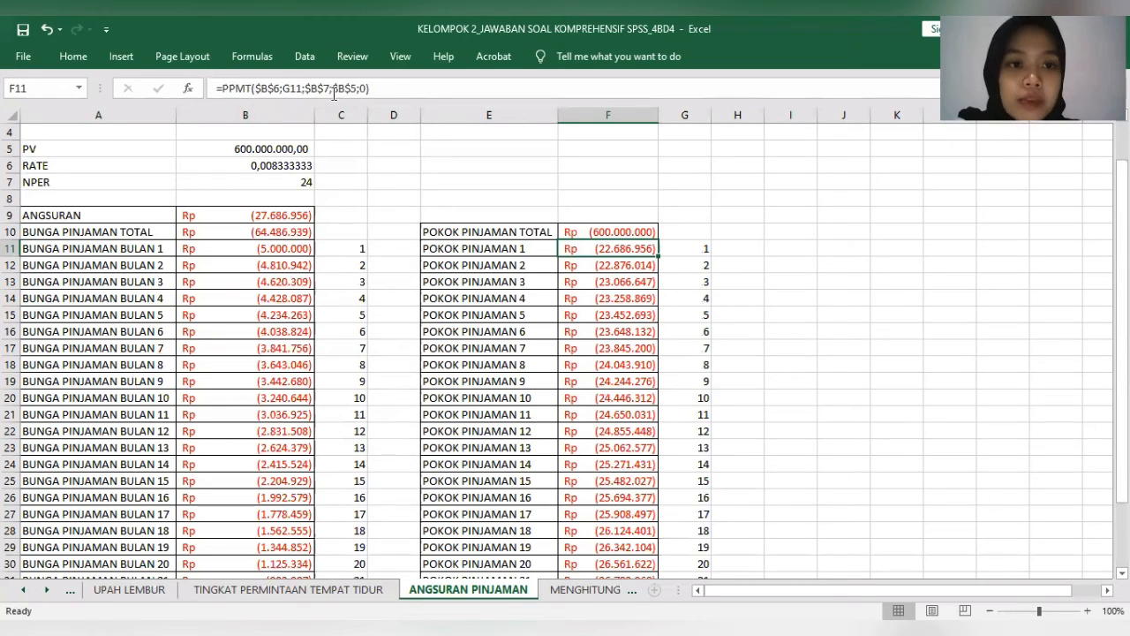
{"action": "triple_click", "coordinate": [368, 91]}
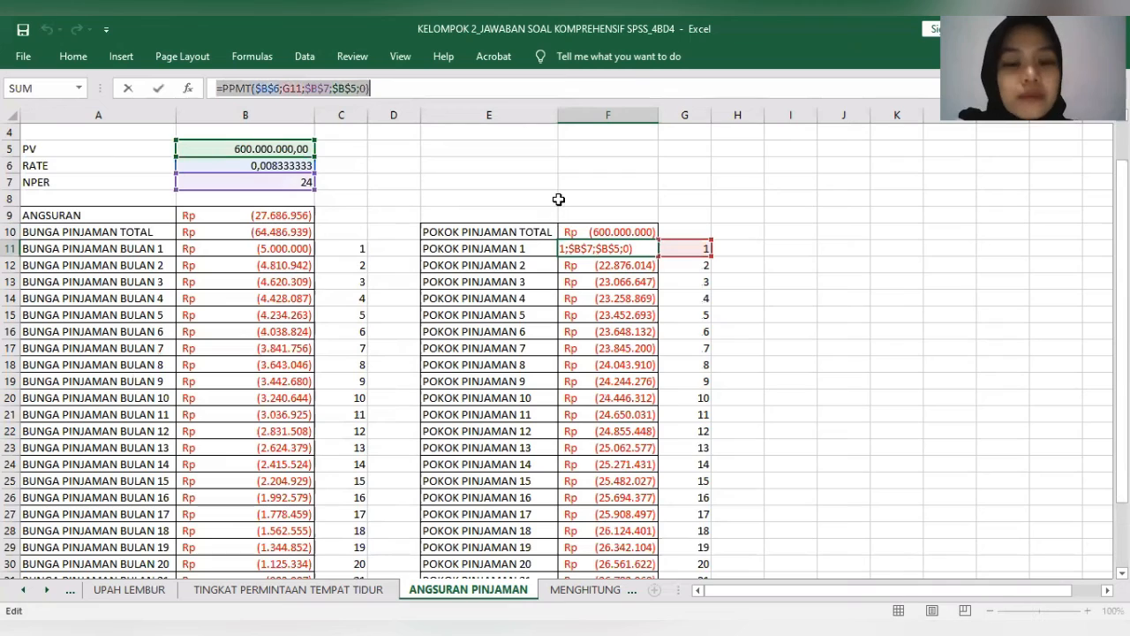
{"action": "key", "text": "ctrl+Return"}
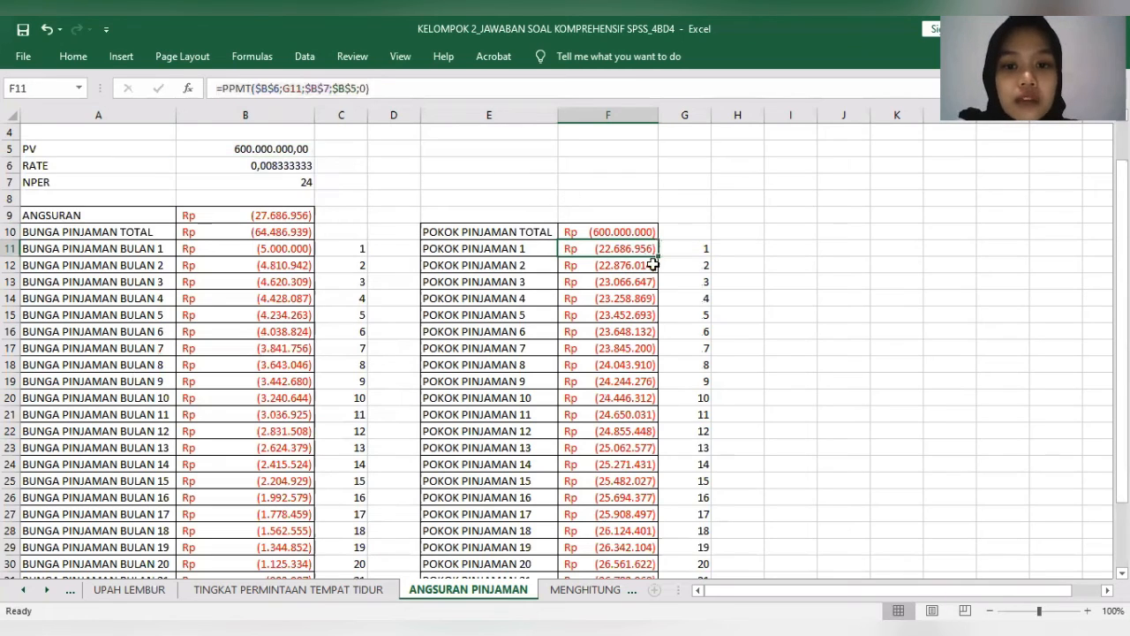
{"action": "left_click_drag", "start_coordinate": [658, 256], "coordinate": [639, 533]}
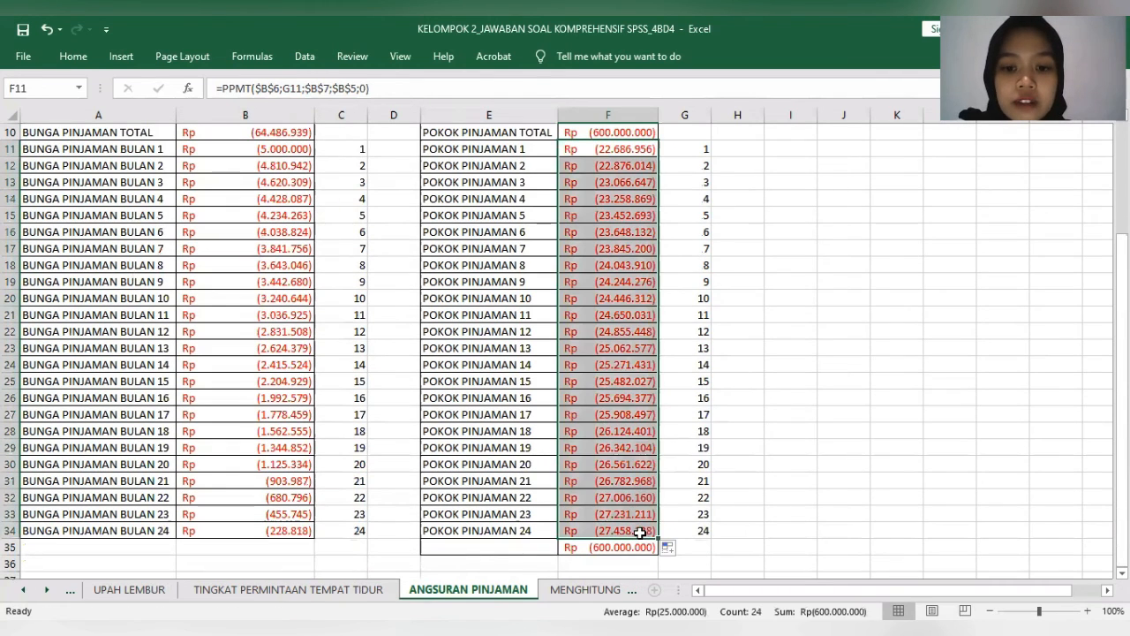
{"action": "key", "text": "Return"}
{"action": "left_click", "coordinate": [737, 497]}
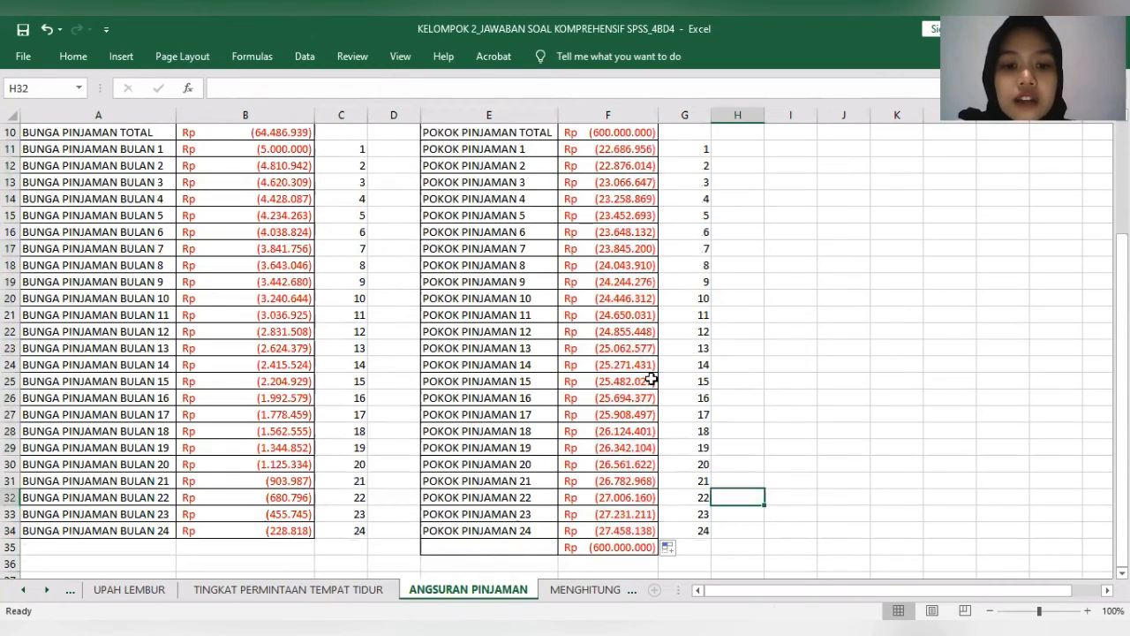
- Look over the monthly principal rows and check the formula totalling them in F35
{"action": "scroll", "coordinate": [652, 369], "scroll_direction": "up", "scroll_amount": 3}
{"action": "scroll", "coordinate": [623, 451], "scroll_direction": "down", "scroll_amount": 4}
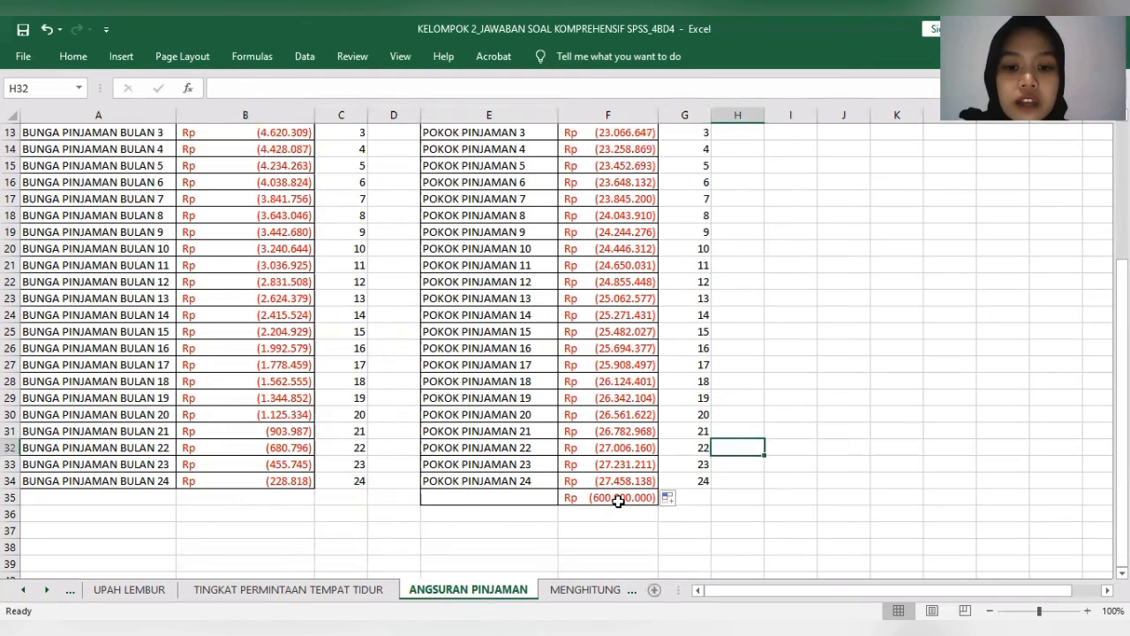
{"action": "left_click", "coordinate": [618, 497]}
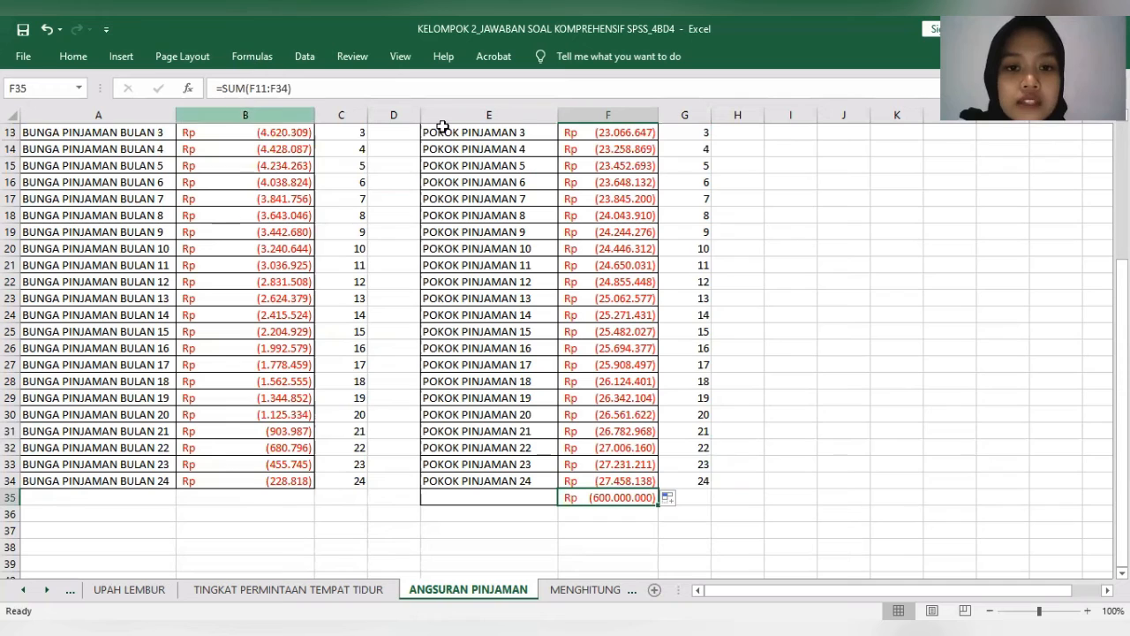
- Compare the POKOK PINJAMAN TOTAL in F10 with the sum of the monthly principal rows in F35
{"action": "scroll", "coordinate": [569, 247], "scroll_direction": "up", "scroll_amount": 2}
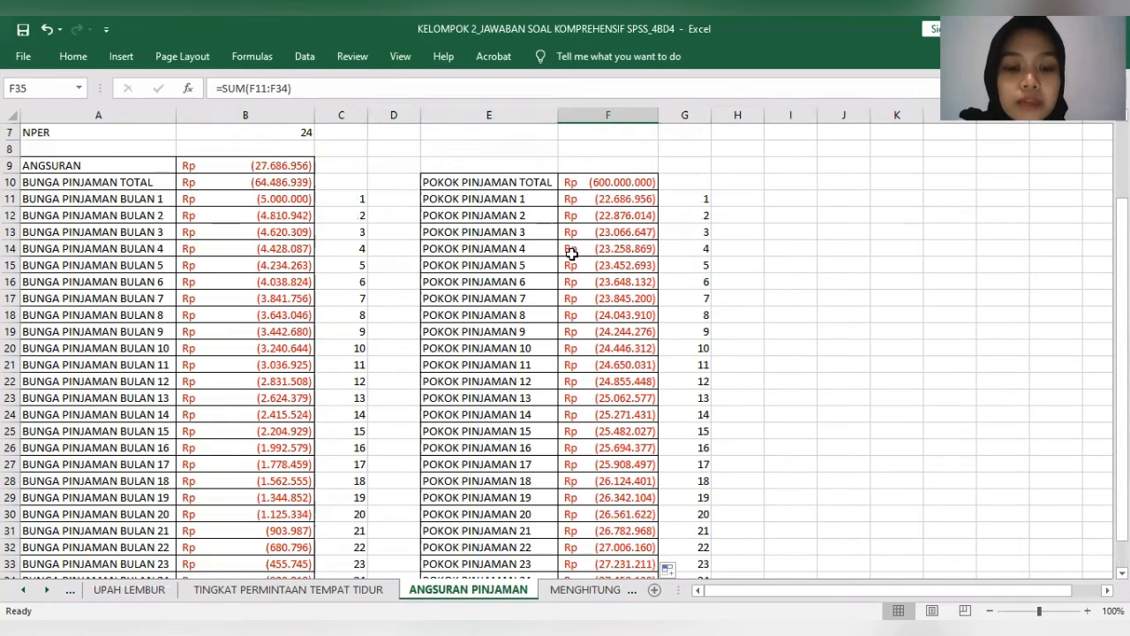
{"action": "scroll", "coordinate": [558, 431], "scroll_direction": "down", "scroll_amount": 3}
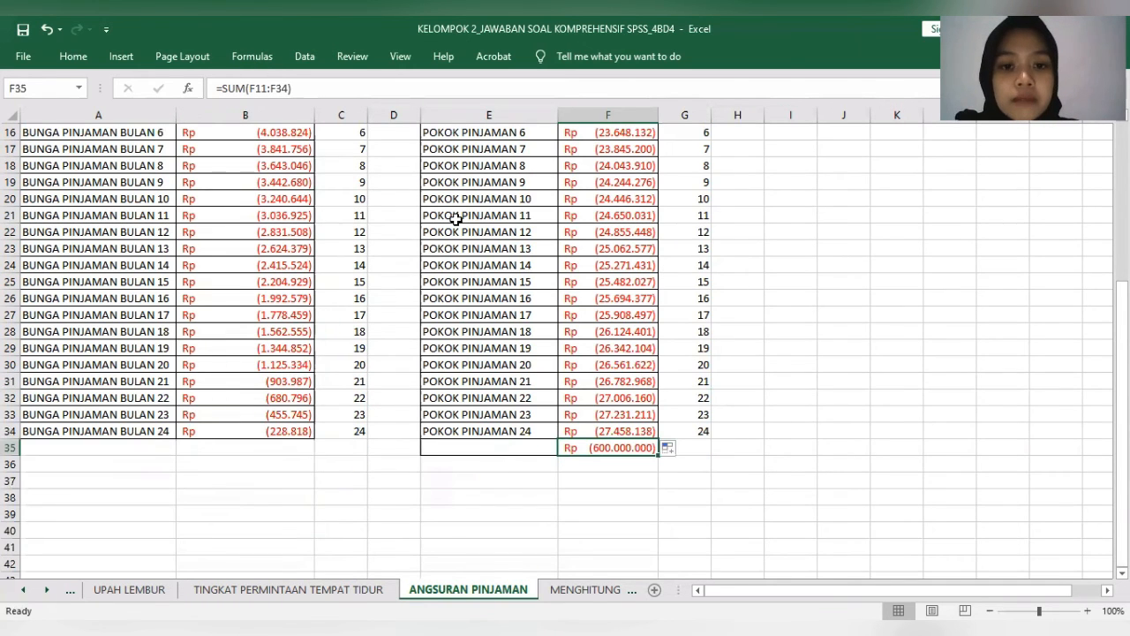
{"action": "scroll", "coordinate": [455, 231], "scroll_direction": "up", "scroll_amount": 4}
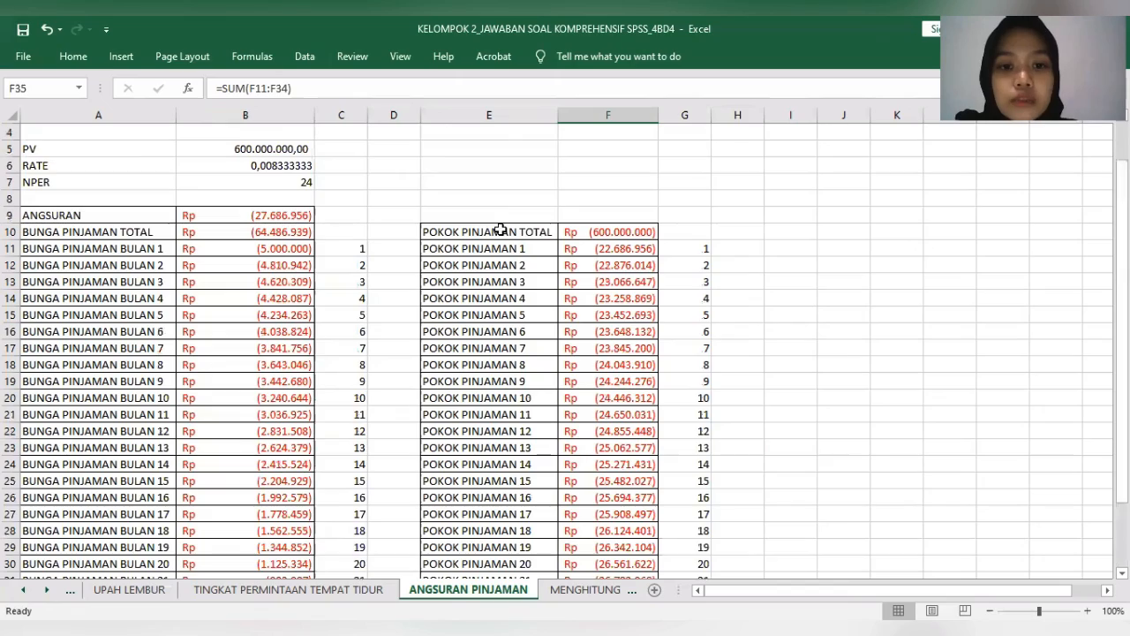
{"action": "left_click", "coordinate": [574, 235]}
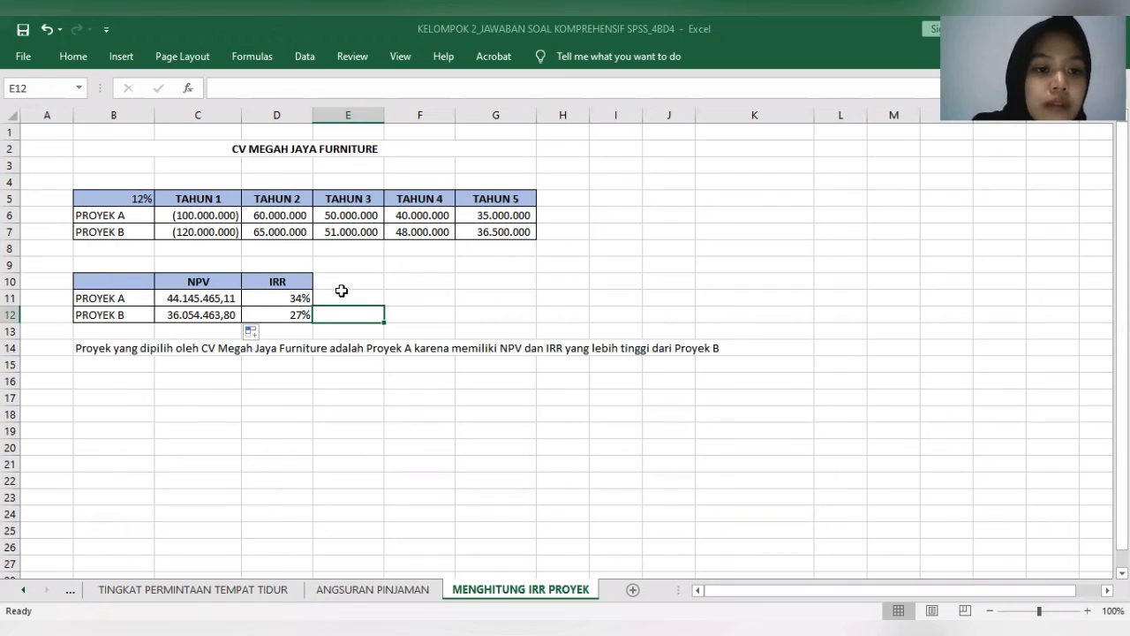
- Review the NPV formula for PROYEK A in C11, fill it down to C12, and check the copied formula for PROYEK B
{"action": "left_click", "coordinate": [233, 300]}
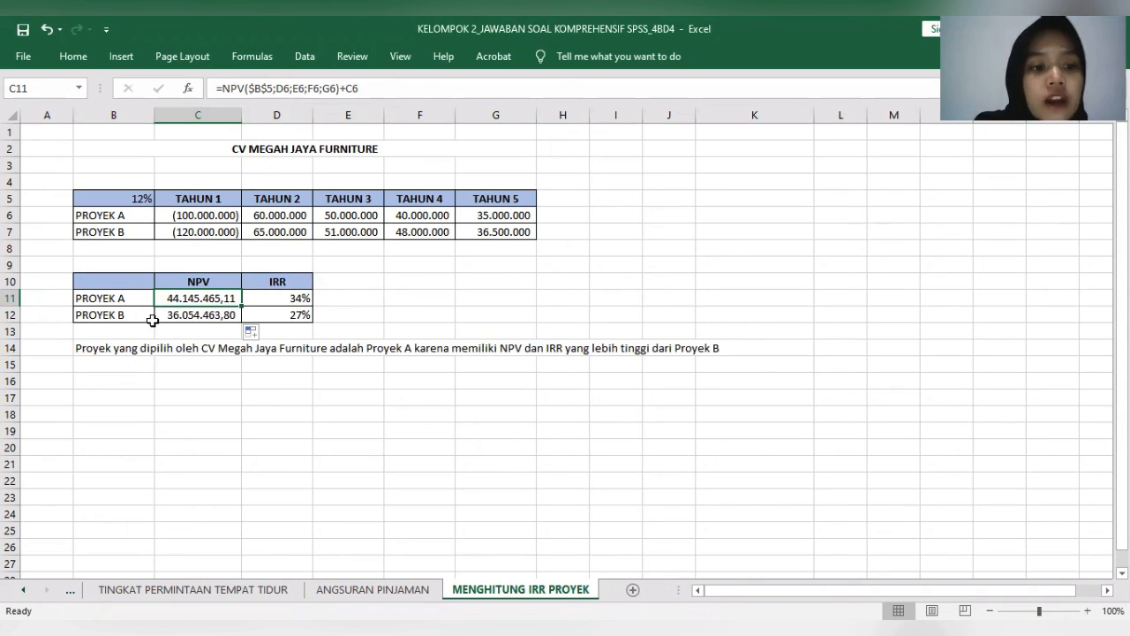
{"action": "left_click", "coordinate": [234, 323]}
{"action": "left_click", "coordinate": [234, 284]}
{"action": "left_click", "coordinate": [235, 299]}
{"action": "left_click_drag", "start_coordinate": [241, 305], "coordinate": [241, 318]}
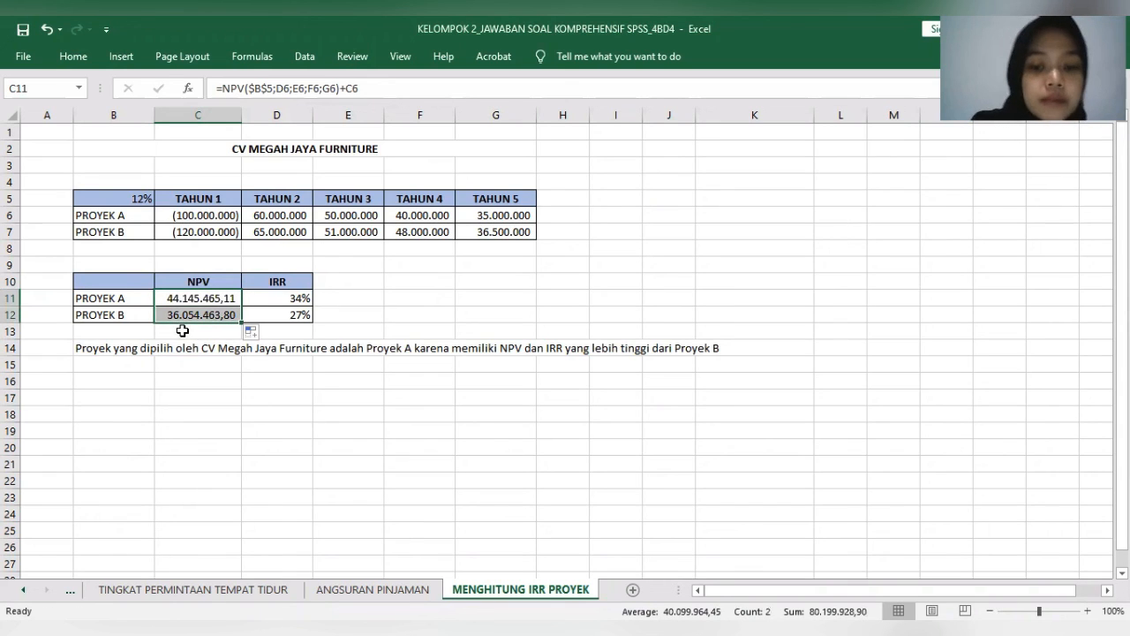
{"action": "left_click", "coordinate": [212, 315]}
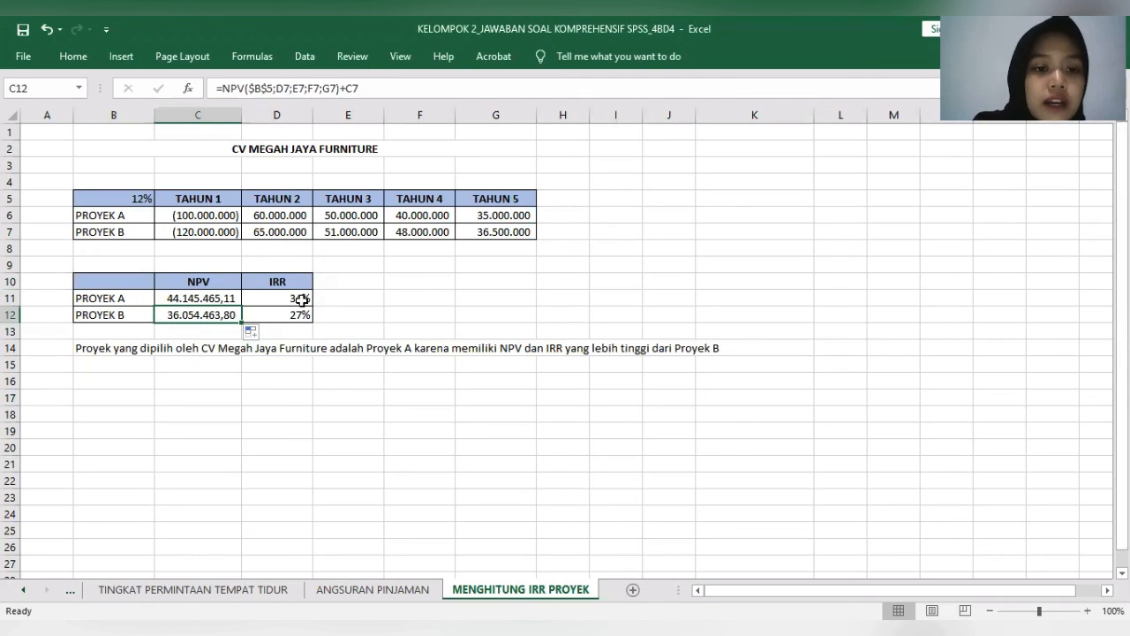
- Review the IRR formula for PROYEK A in D11 and fill it down to D12 for PROYEK B
{"action": "left_click", "coordinate": [301, 300]}
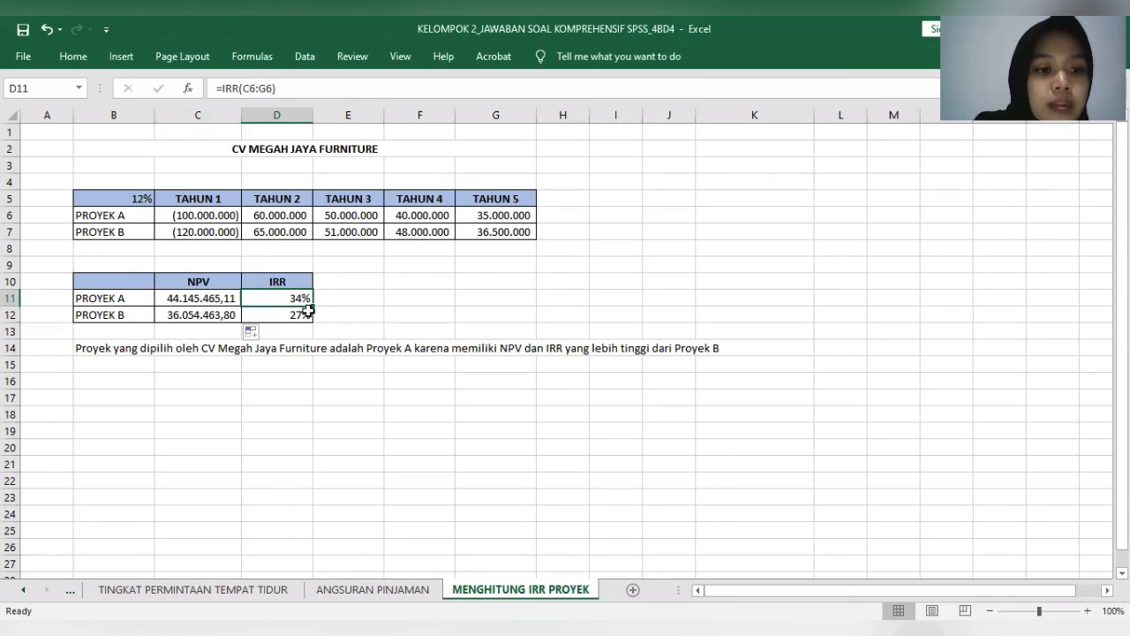
{"action": "left_click_drag", "start_coordinate": [311, 304], "coordinate": [312, 318]}
{"action": "left_click", "coordinate": [338, 319]}
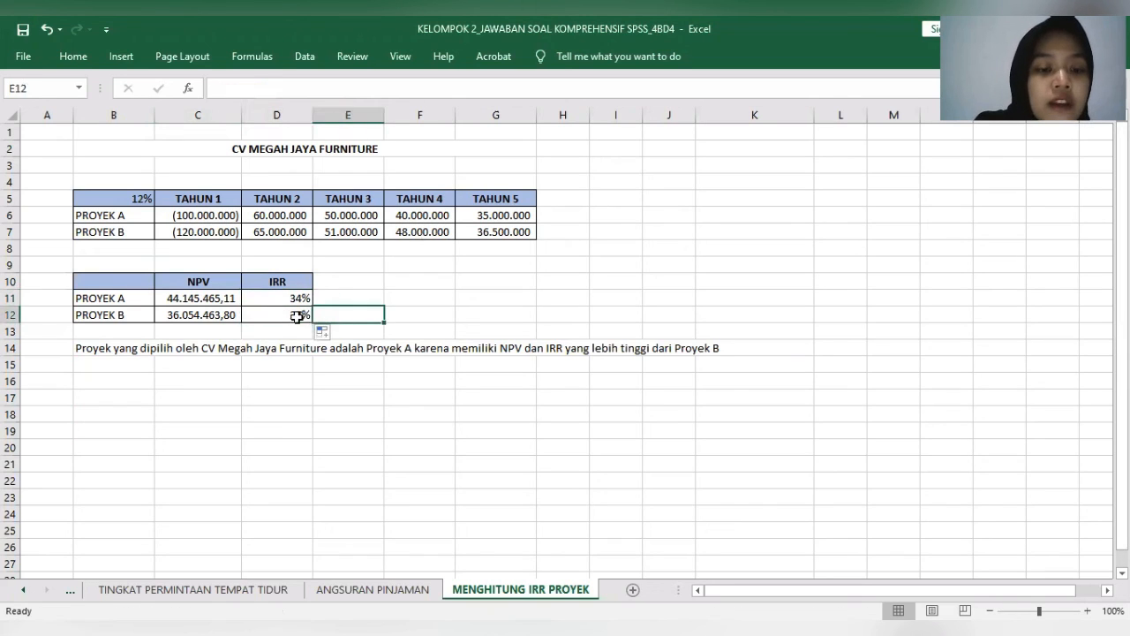